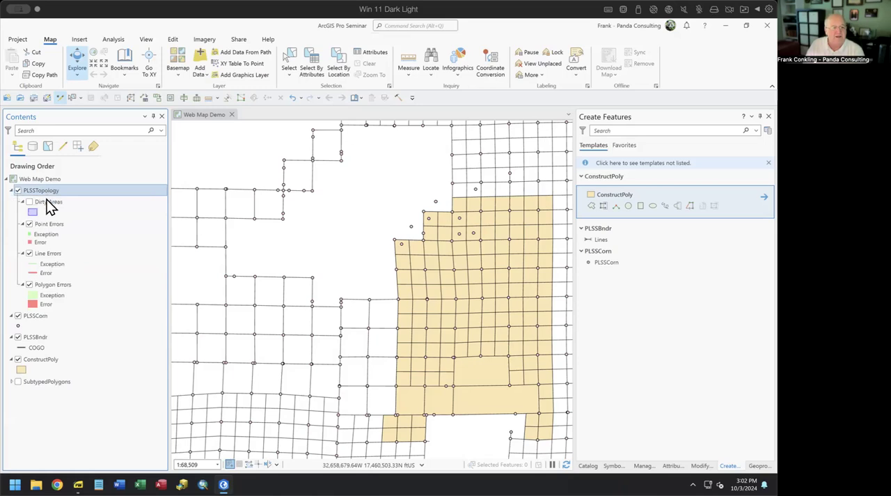
# Step: Collapse the PLSSTopology layer in the drawing order and select the ConstructPoly layer
pyautogui.click(12, 190)
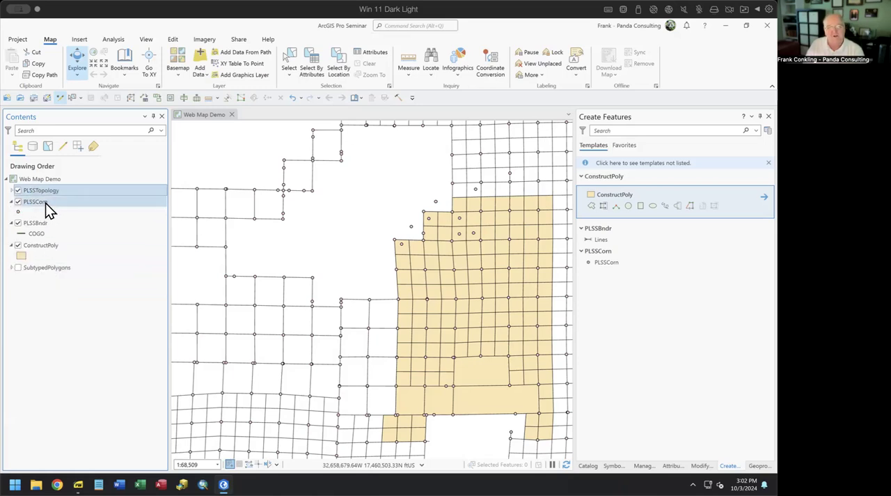
pyautogui.click(45, 203)
pyautogui.click(46, 224)
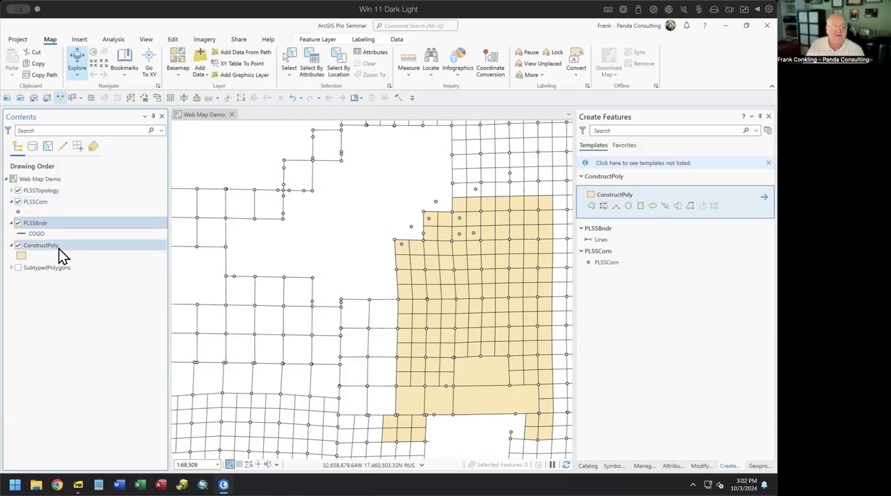
pyautogui.click(58, 246)
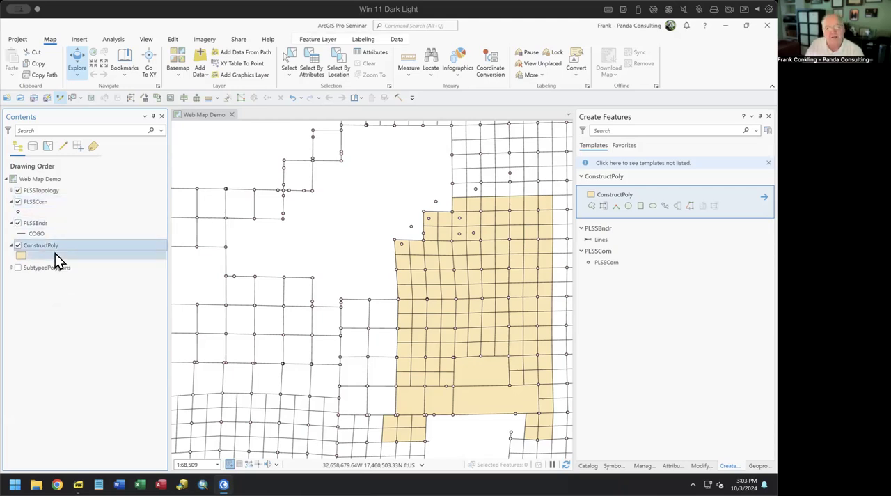
# Step: Open the properties of PLSSTopology in the LandFramework dataset and review its cluster tolerances and participating feature classes
pyautogui.click(587, 465)
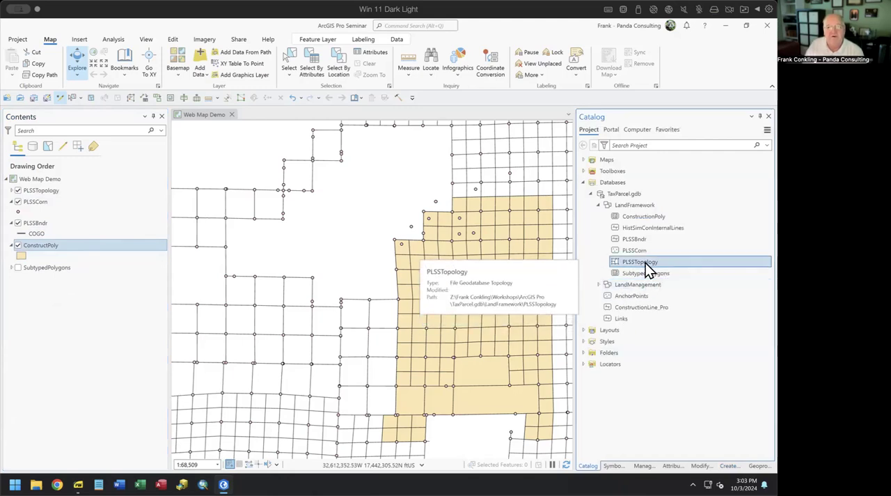
pyautogui.rightClick(646, 263)
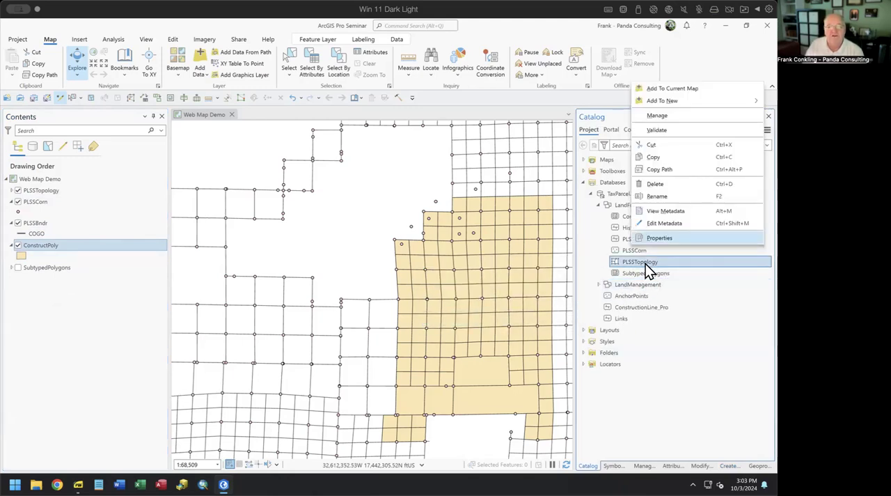
pyautogui.click(658, 238)
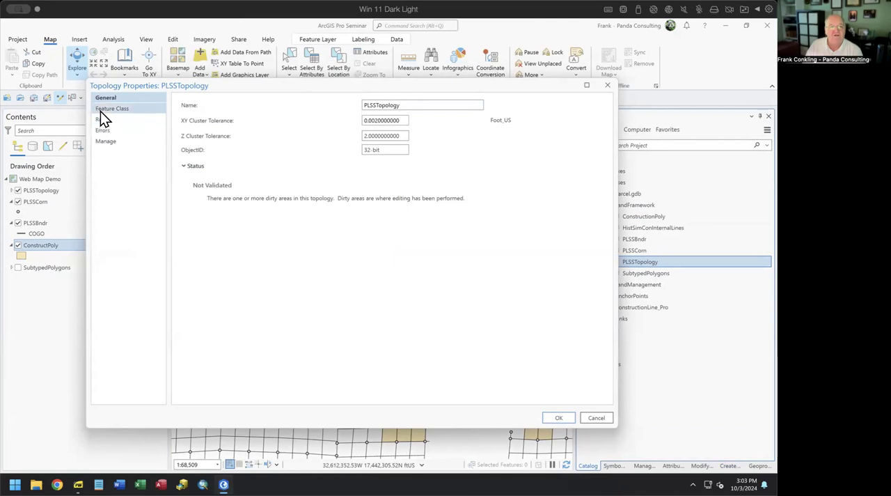
pyautogui.moveTo(400, 121); pyautogui.dragTo(334, 123)
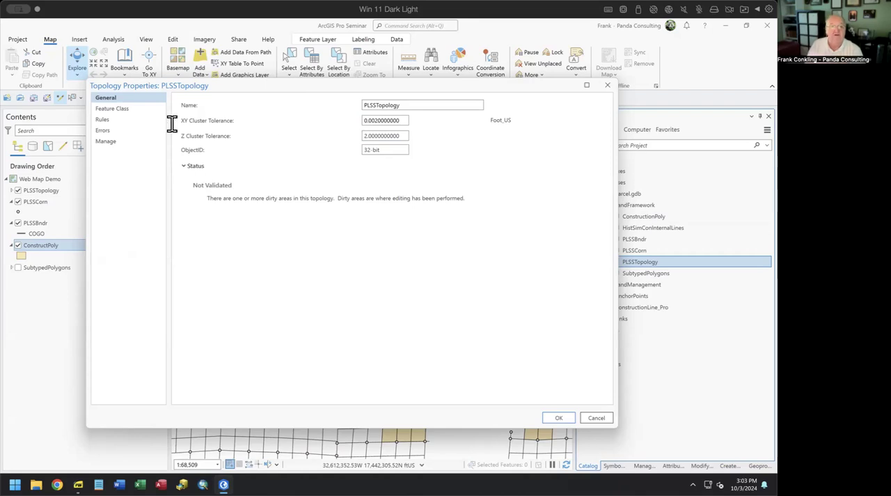
pyautogui.click(115, 109)
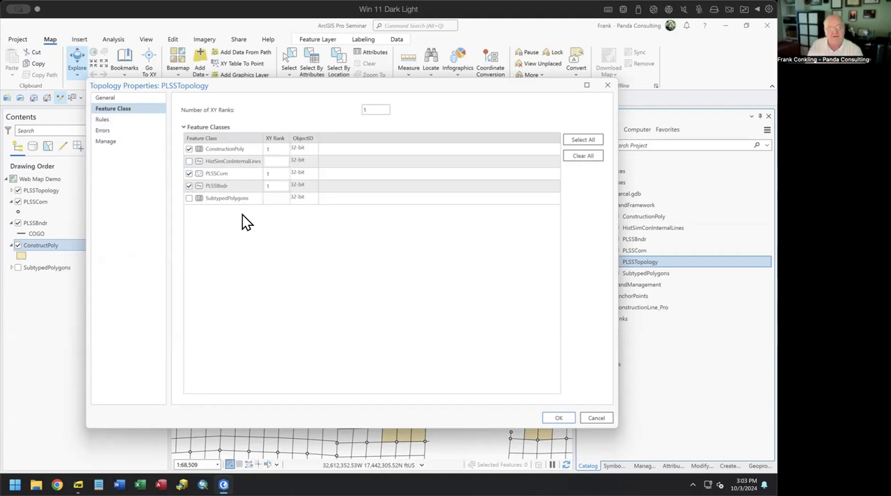
pyautogui.moveTo(409, 86); pyautogui.dragTo(368, 77)
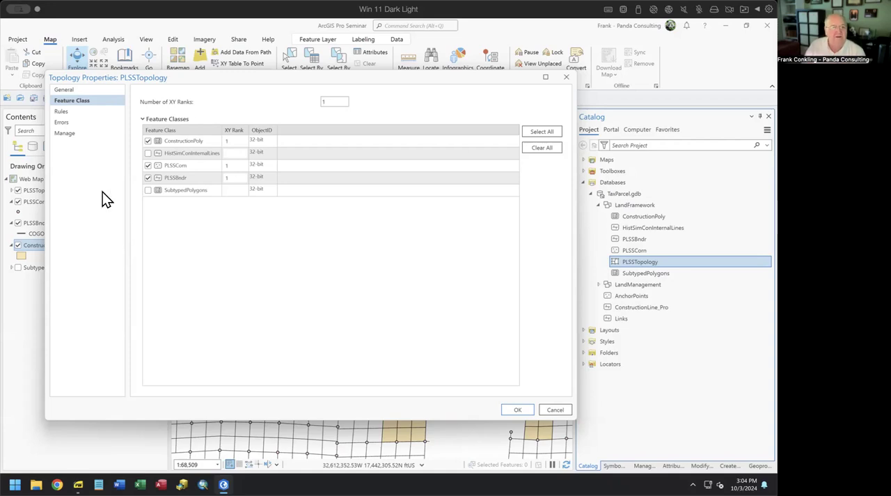
# Step: Review the topology rules for PLSSCorn and PLSSBndr with their descriptions, and close the topology properties
pyautogui.click(63, 112)
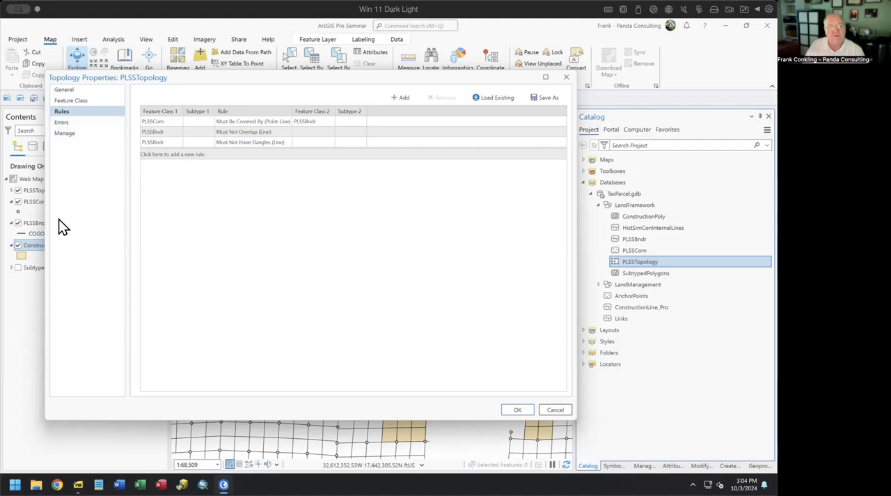
pyautogui.click(156, 123)
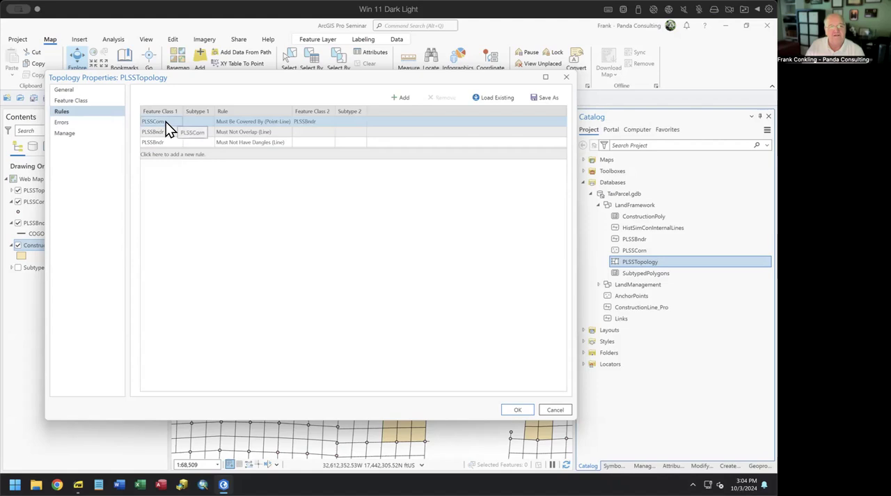
pyautogui.moveTo(258, 126)
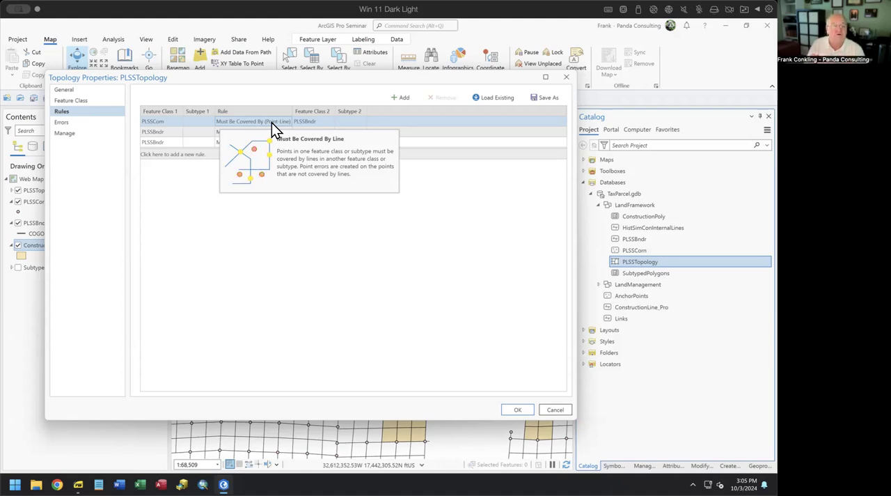
pyautogui.click(160, 135)
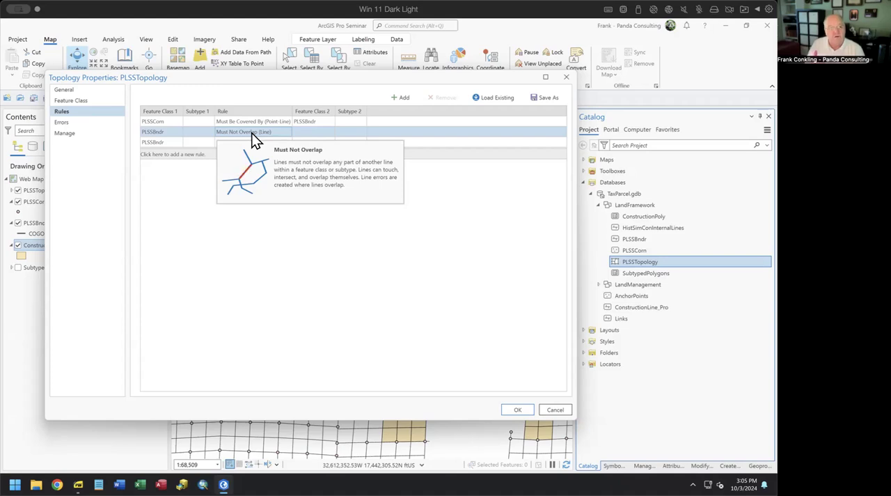
pyautogui.click(159, 143)
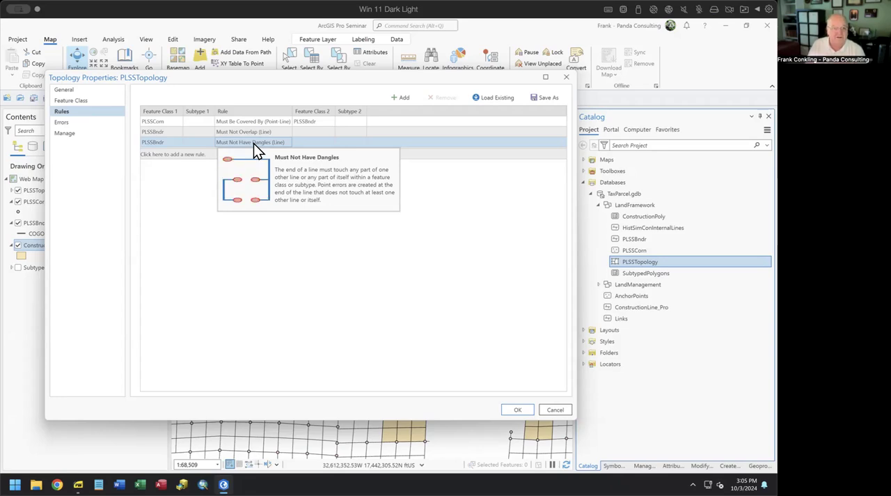
pyautogui.click(567, 77)
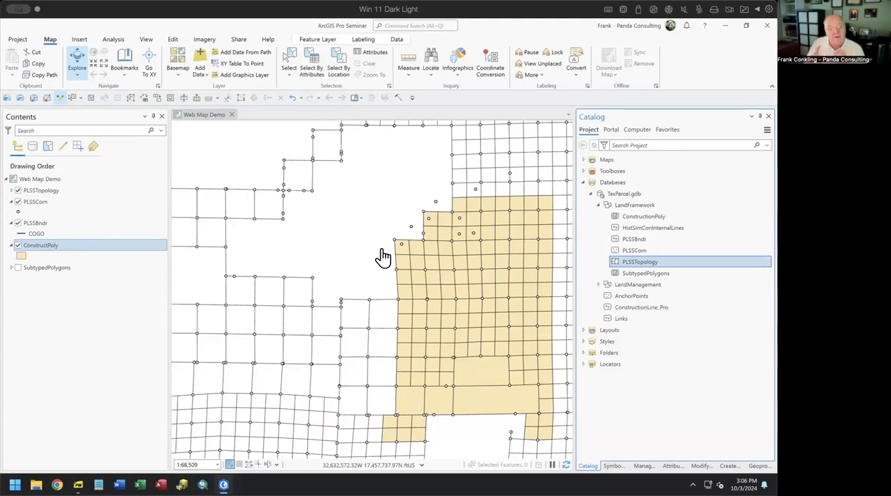
# Step: Reopen the PLSSTopology properties, inspect the XY rank of the PLSSBndr feature class, and cancel the dialog
pyautogui.rightClick(630, 265)
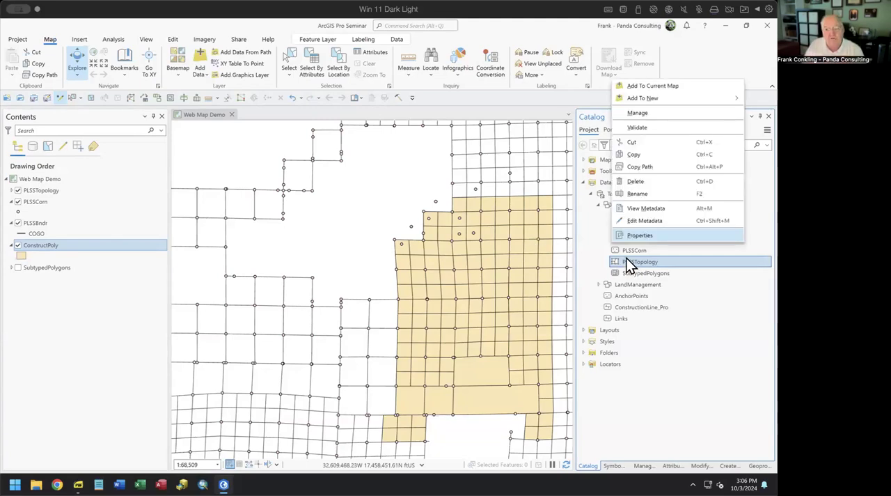
pyautogui.click(635, 234)
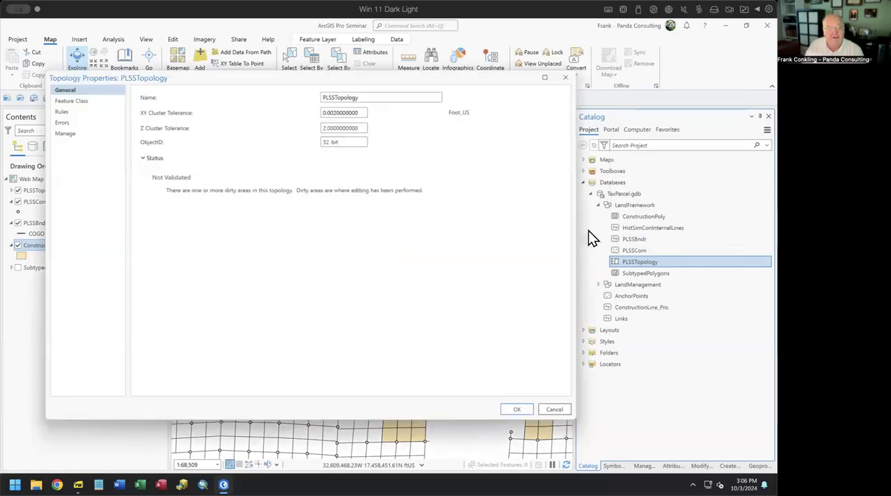
pyautogui.click(76, 100)
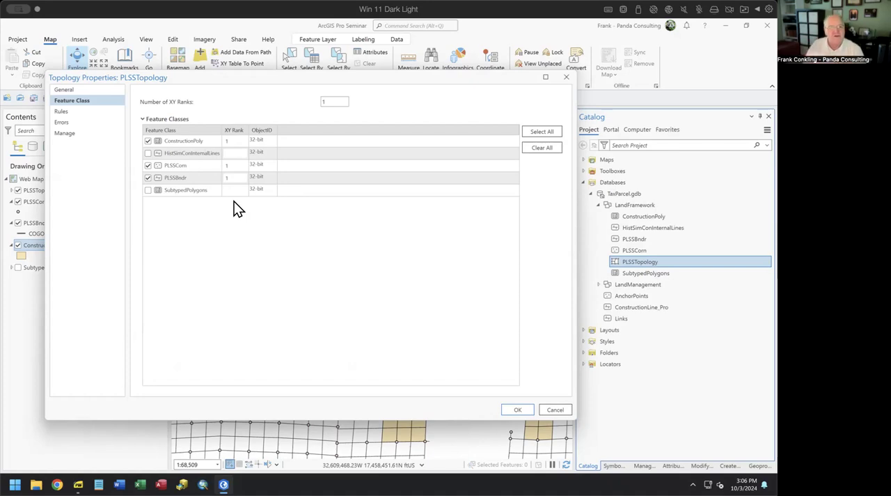
pyautogui.click(233, 177)
pyautogui.moveTo(233, 177); pyautogui.dragTo(221, 177)
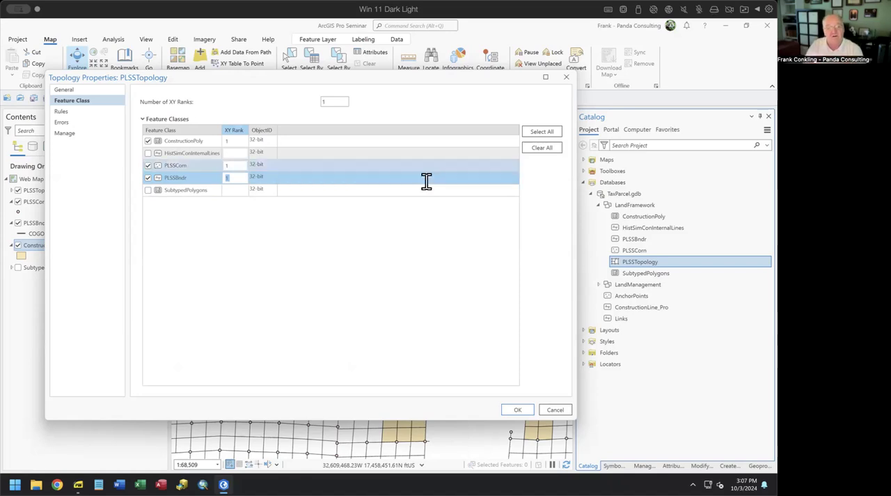
pyautogui.click(556, 410)
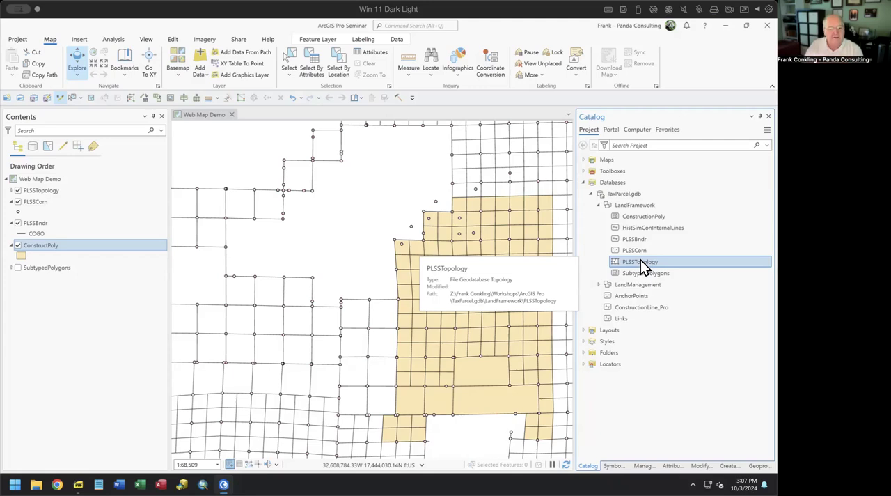
# Step: Switch to the ArcGIS Pro Advanced Topology PDF and select the text "Point Rules" on the Covered Topics page
pyautogui.click(224, 485)
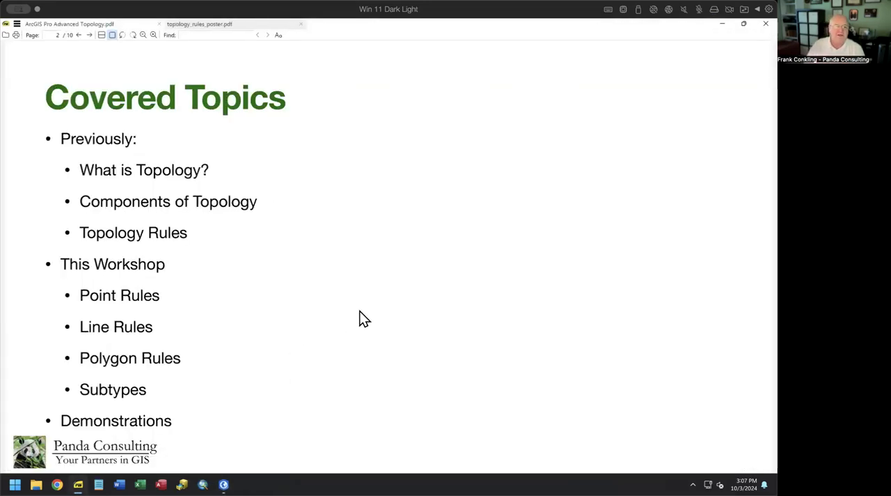
pyautogui.moveTo(75, 295); pyautogui.dragTo(161, 297)
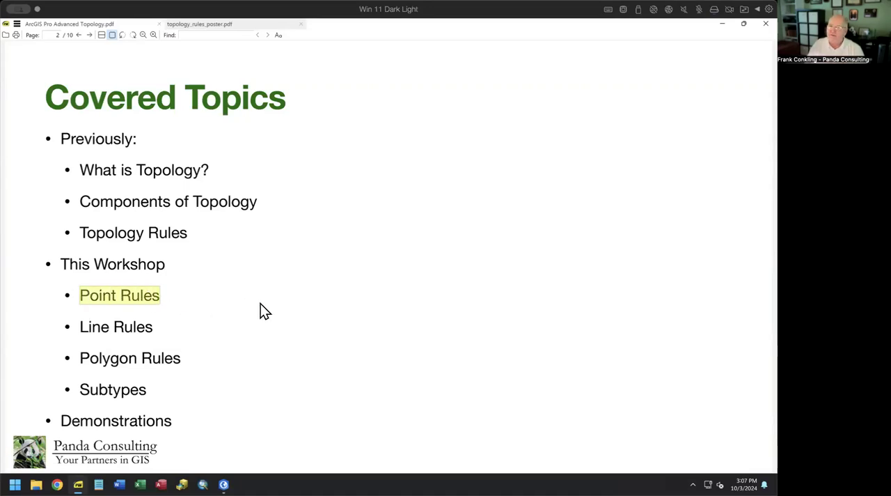
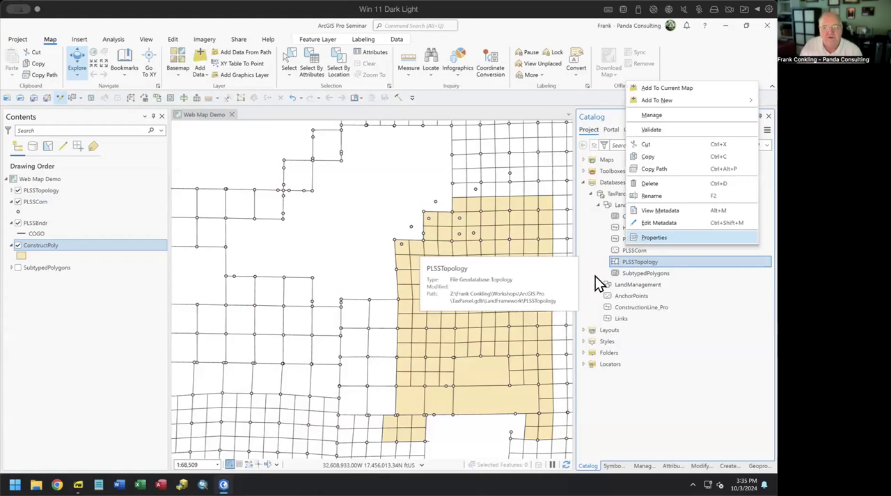
# Step: Review the rules and participating feature classes in the PLSSTopology properties, and close the dialog
pyautogui.click(646, 237)
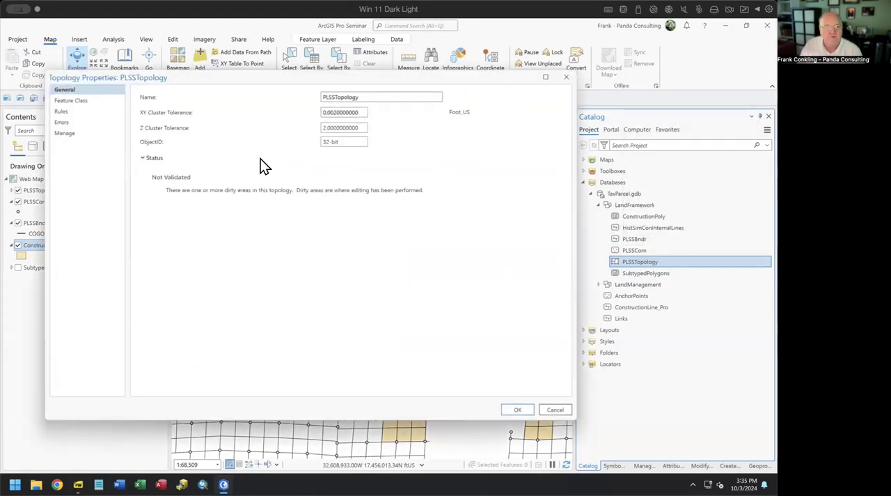
pyautogui.click(74, 112)
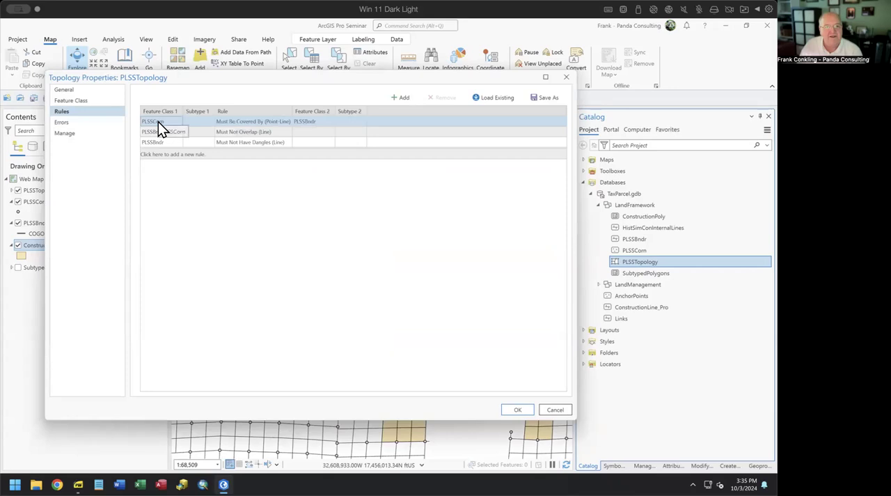
pyautogui.moveTo(258, 126)
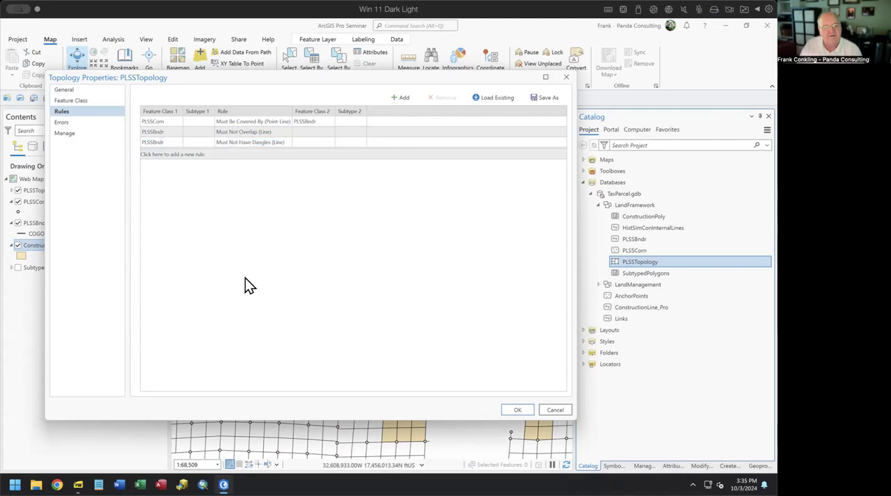
pyautogui.click(73, 100)
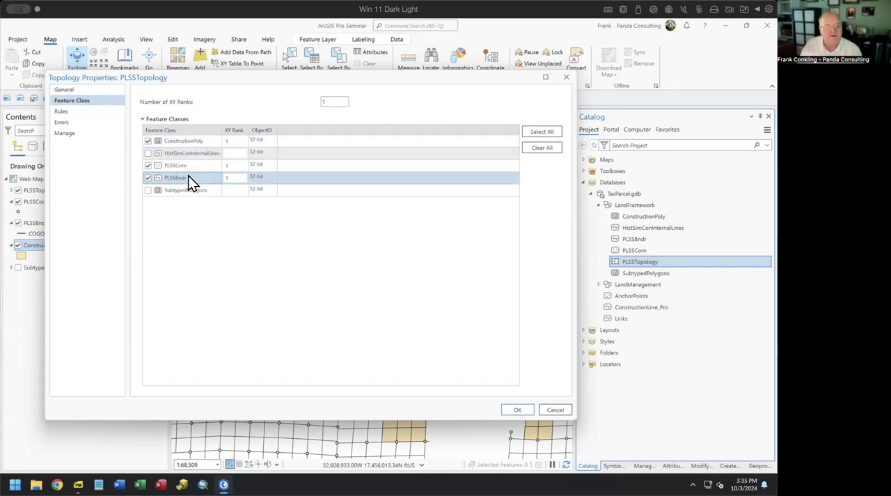
pyautogui.click(565, 78)
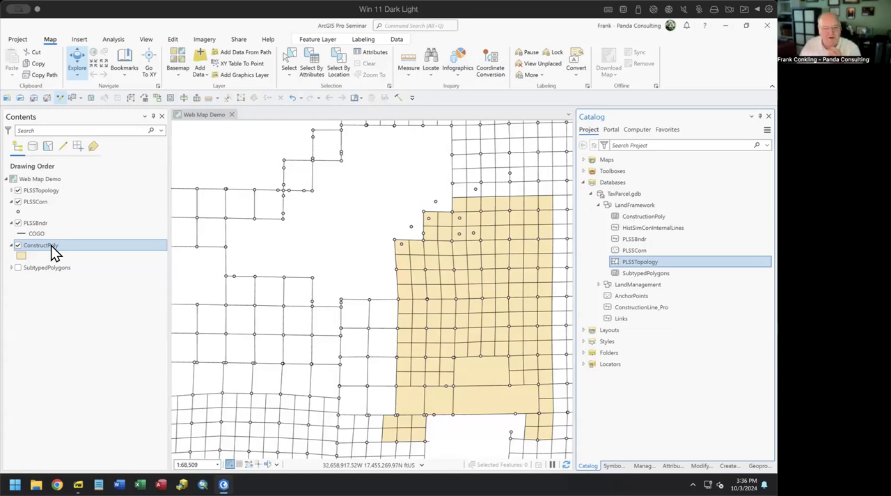
# Step: Add a rule to PLSSTopology with ConstructionPoly as the first feature class and Boundary Must Be Covered By (Area-Line) as the rule
pyautogui.rightClick(630, 264)
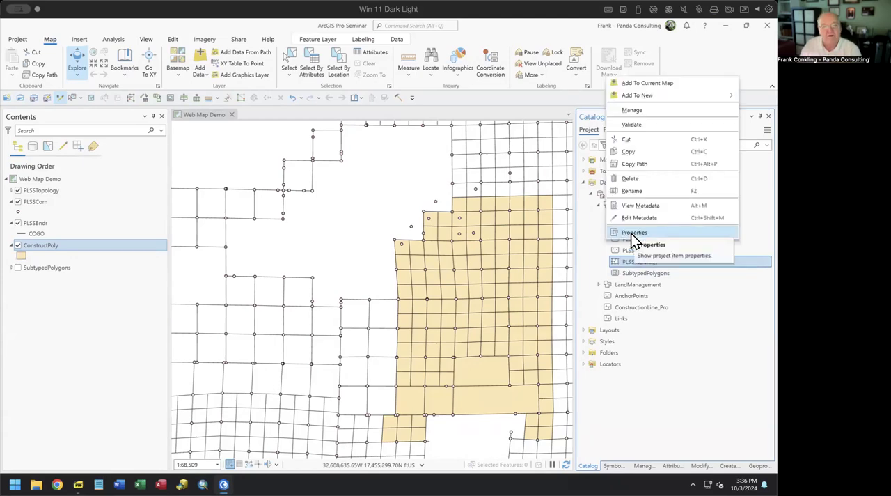
pyautogui.click(631, 234)
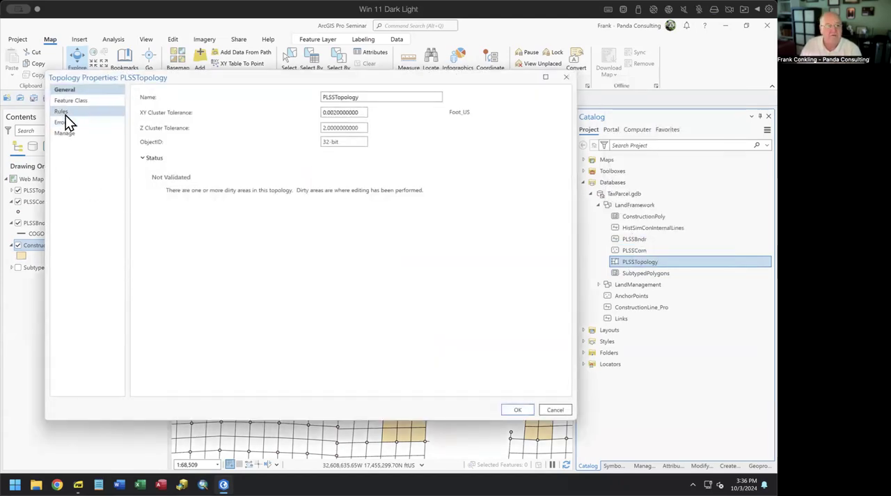
pyautogui.click(62, 112)
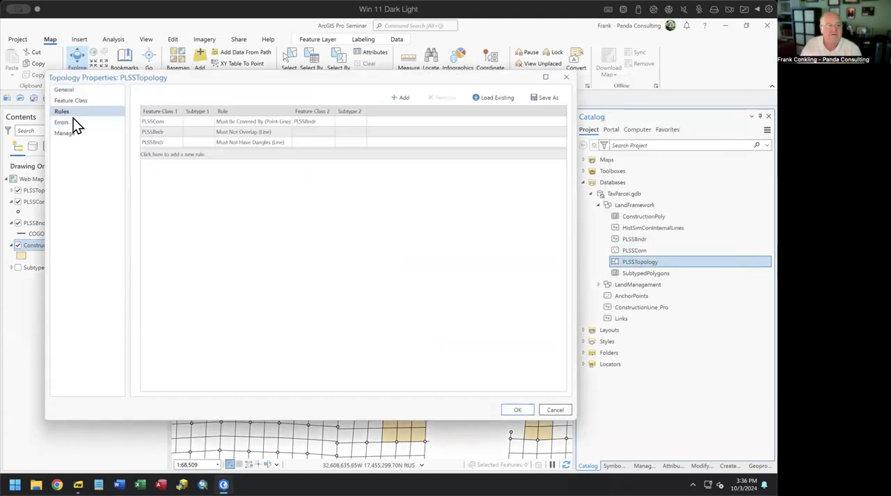
pyautogui.click(162, 156)
pyautogui.click(179, 155)
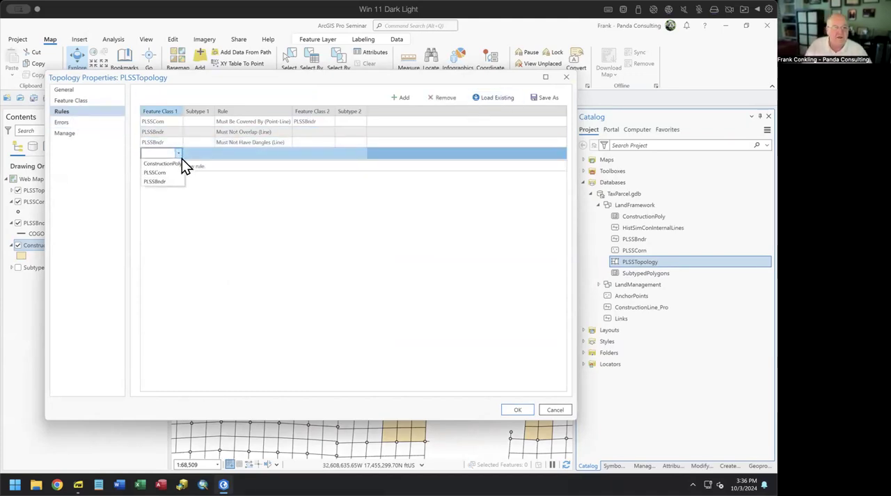
pyautogui.click(174, 164)
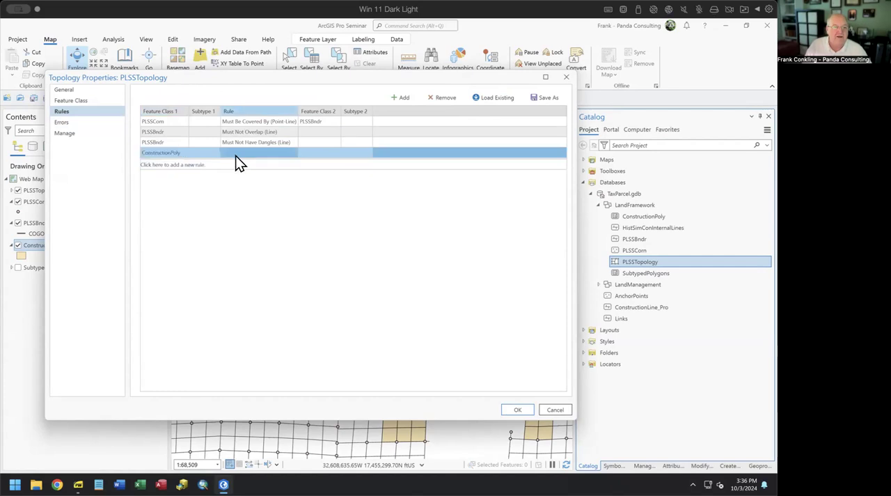
pyautogui.click(293, 154)
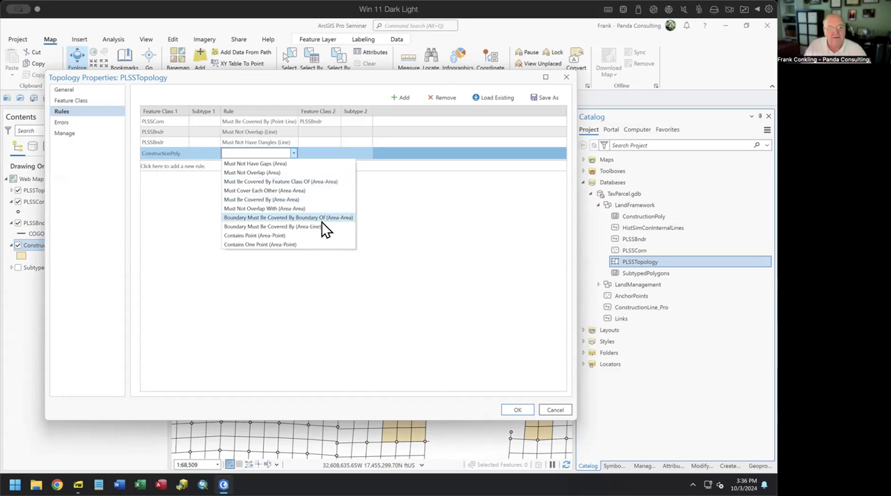
pyautogui.click(287, 227)
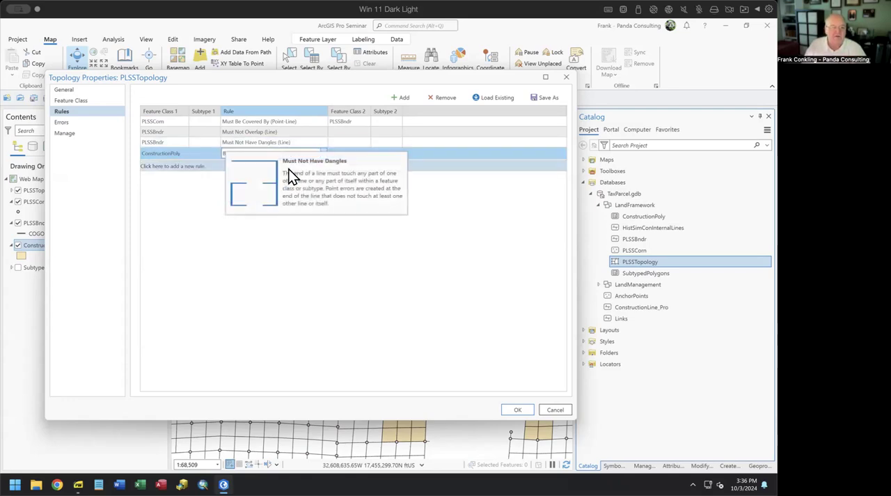
# Step: Set PLSSBndr as the second feature class of the new ConstructionPoly rule and apply the topology properties
pyautogui.click(356, 157)
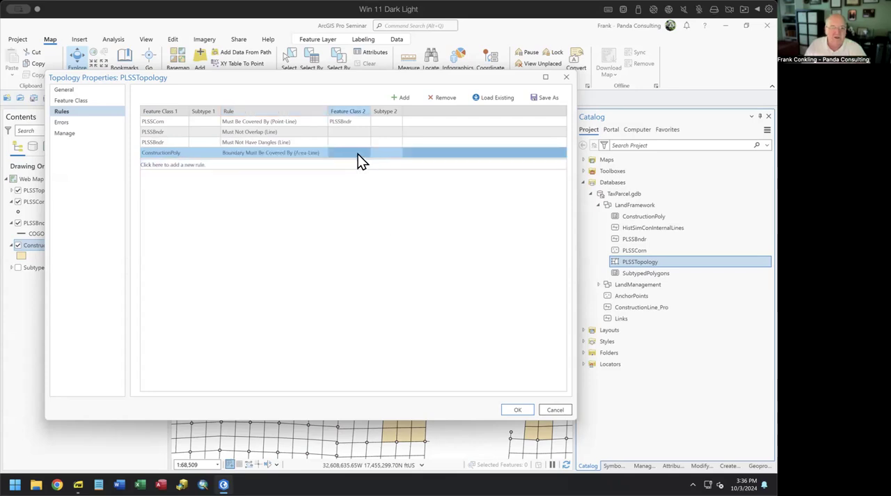
pyautogui.click(362, 156)
pyautogui.click(366, 152)
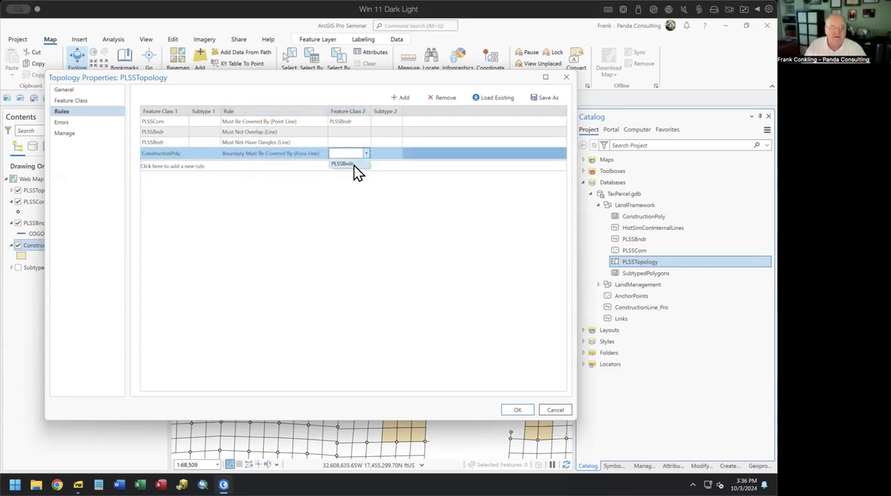
pyautogui.click(353, 165)
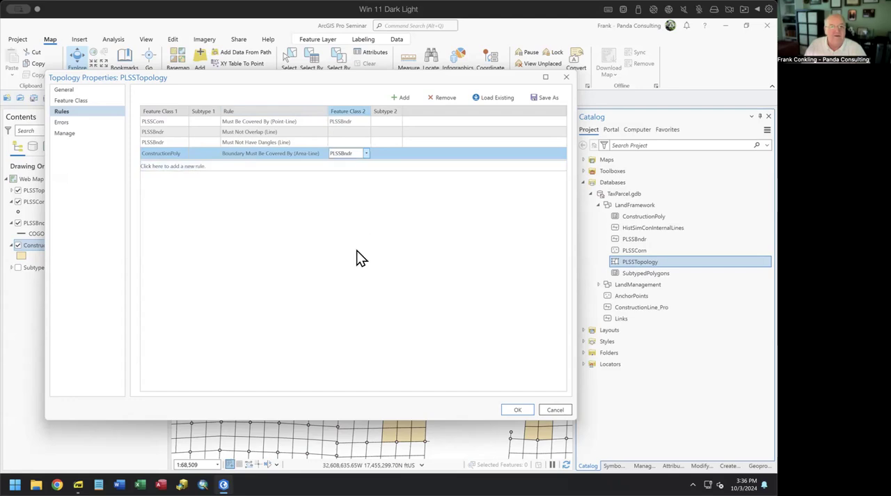
pyautogui.click(513, 410)
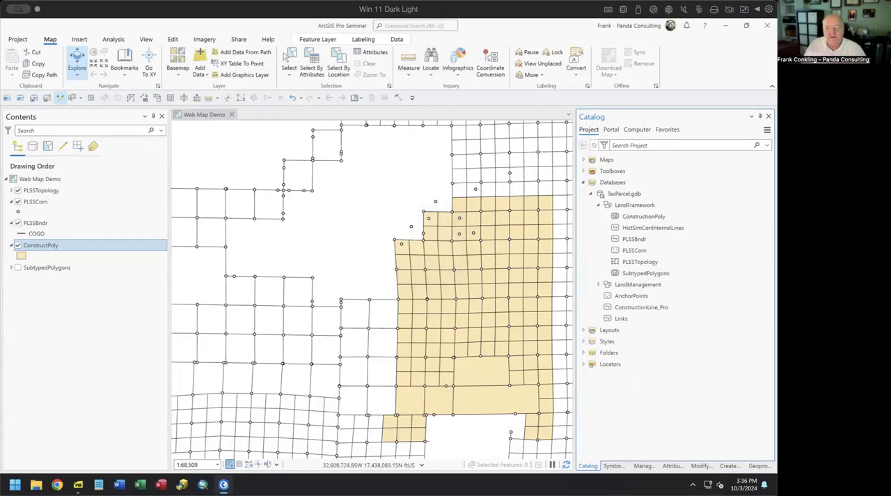
# Step: Create a freestanding five-sided ConstructPoly polygon in the empty area northwest of the existing parcel block
pyautogui.click(728, 465)
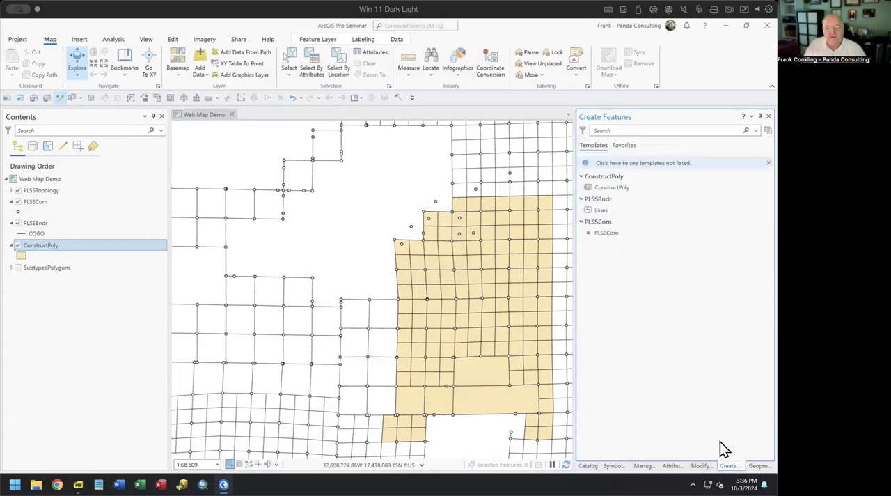
pyautogui.click(598, 192)
pyautogui.click(386, 220)
pyautogui.click(389, 193)
pyautogui.click(414, 188)
pyautogui.click(420, 206)
pyautogui.doubleClick(409, 215)
# Step: Create a second ConstructPoly polygon in the notch below the first, snapped to the parcel block's corners but leaving a sliver gap along its lower edge
pyautogui.scroll(4, 417, 237)
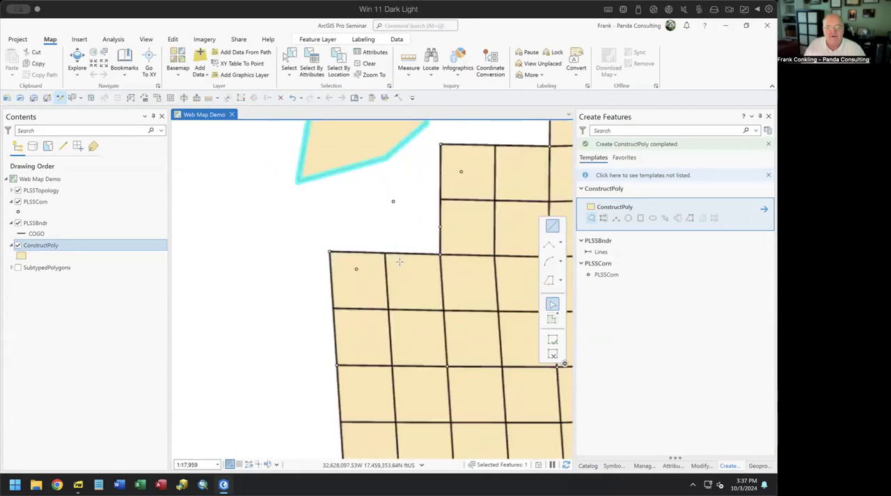
pyautogui.click(329, 250)
pyautogui.click(326, 204)
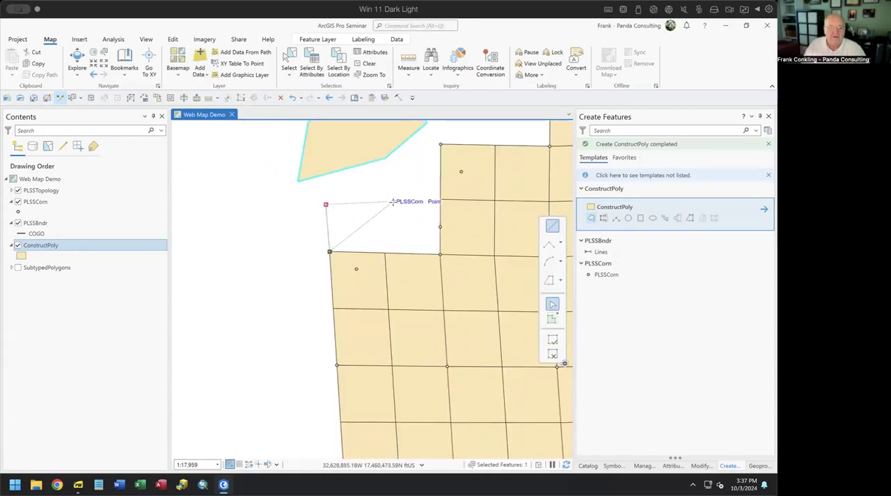
pyautogui.click(393, 201)
pyautogui.click(440, 226)
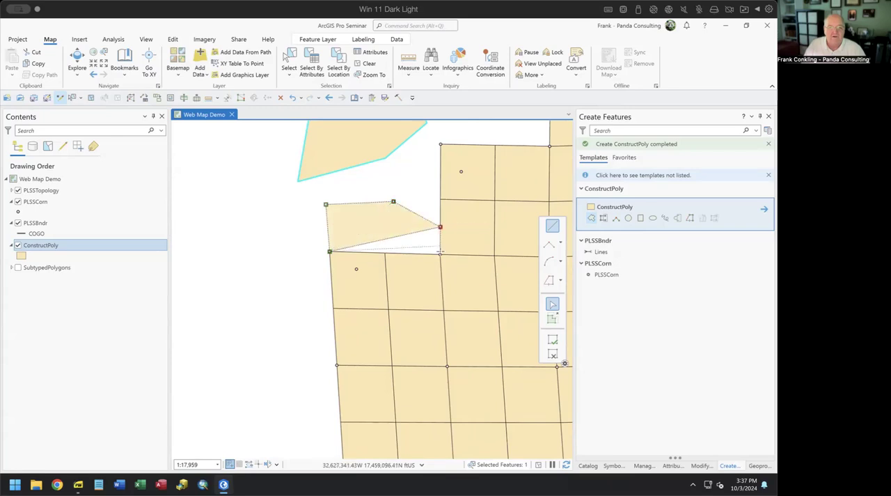
pyautogui.click(439, 253)
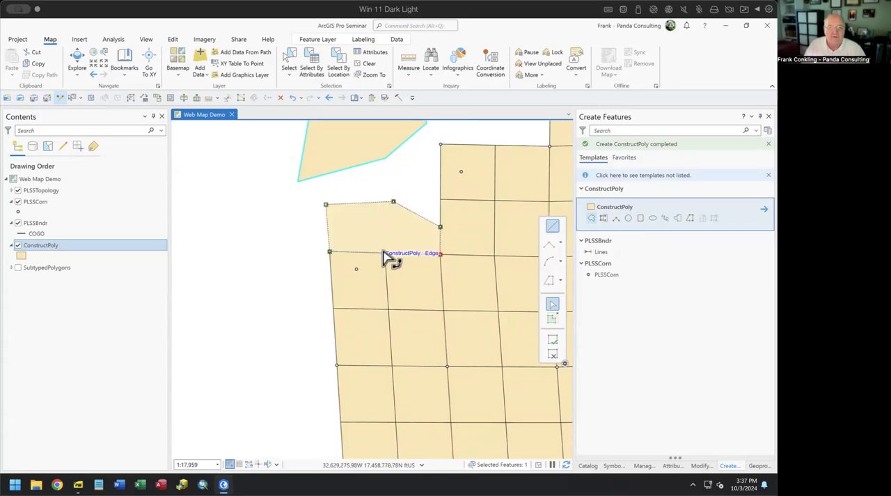
pyautogui.doubleClick(384, 248)
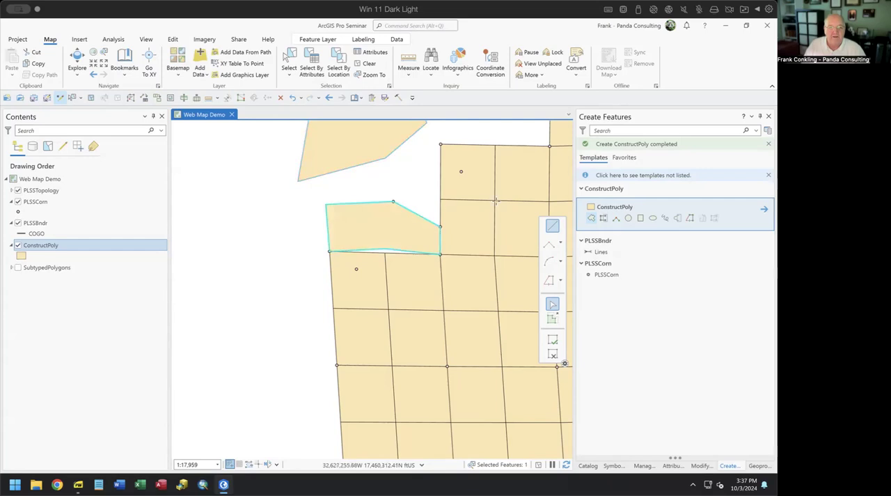
pyautogui.click(551, 354)
# Step: Clear the selection of the new polygon and frame both new polygons in the map
pyautogui.scroll(-4, 455, 302)
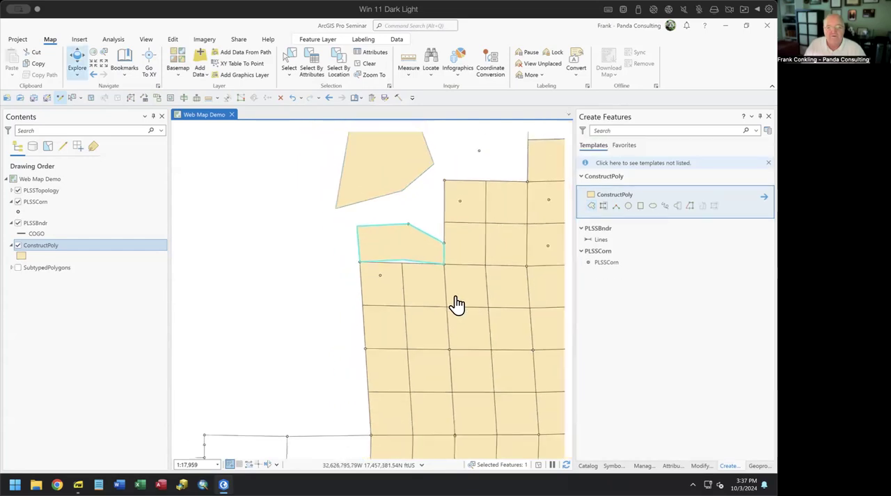
pyautogui.moveTo(455, 304); pyautogui.dragTo(430, 307)
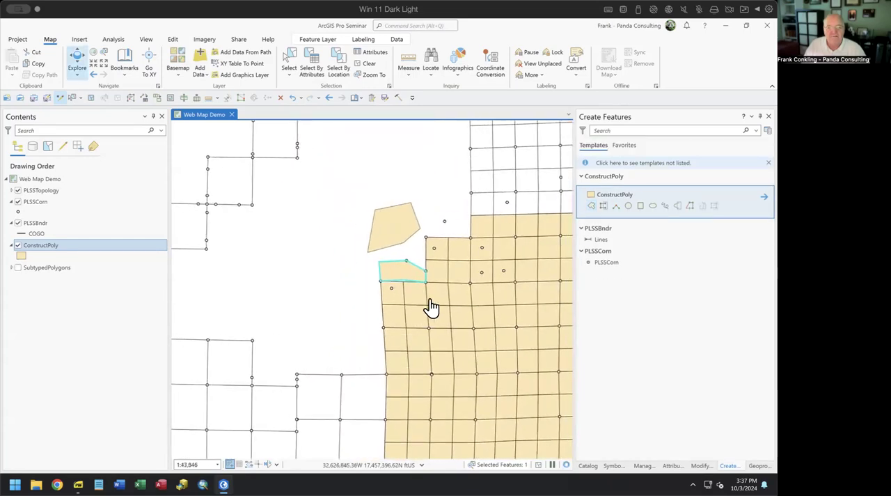
pyautogui.keyDown('ctrl'); pyautogui.click(376, 122); pyautogui.keyUp('ctrl')
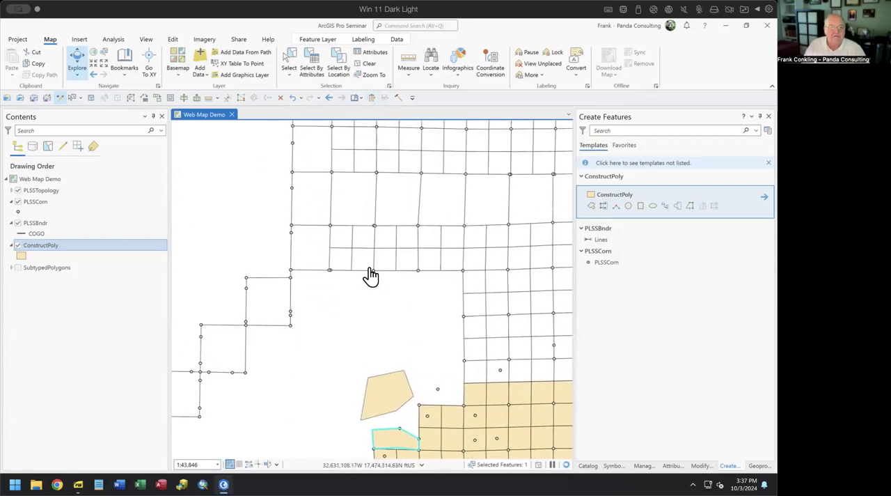
pyautogui.scroll(-1, 371, 299)
pyautogui.scroll(-1, 372, 300)
pyautogui.scroll(3, 309, 239)
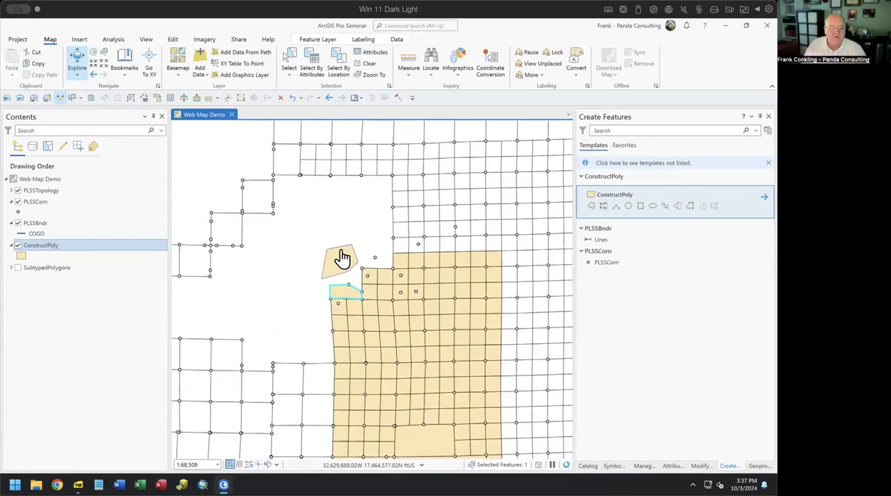
pyautogui.click(366, 64)
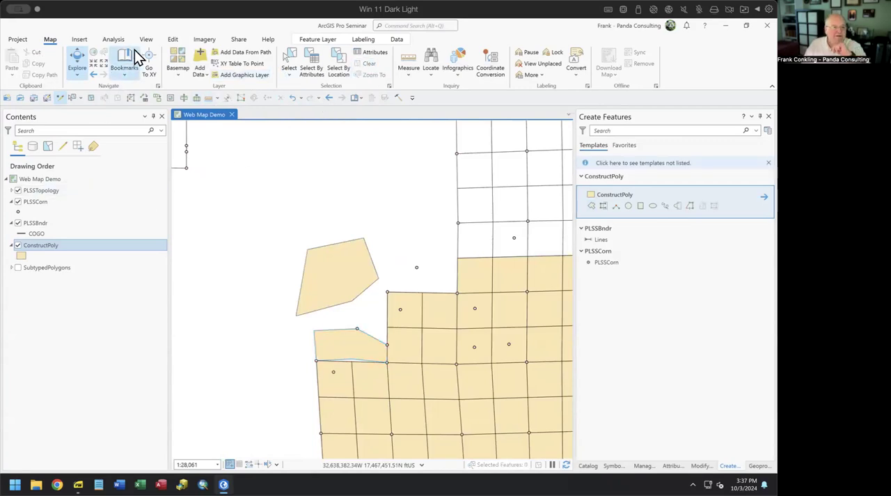
# Step: With PLSSTopology (Geodatabase) as the active editing topology, open the Error Inspector and validate the current map extent
pyautogui.click(172, 40)
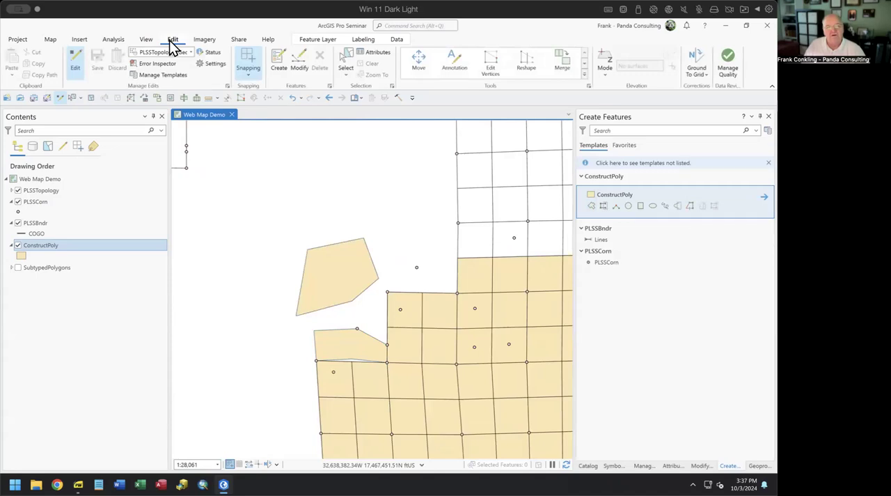
pyautogui.click(179, 51)
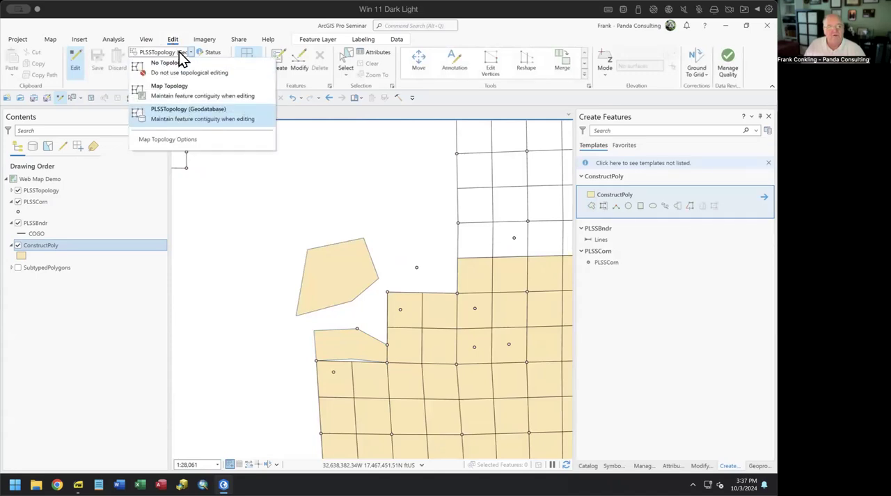
pyautogui.click(179, 119)
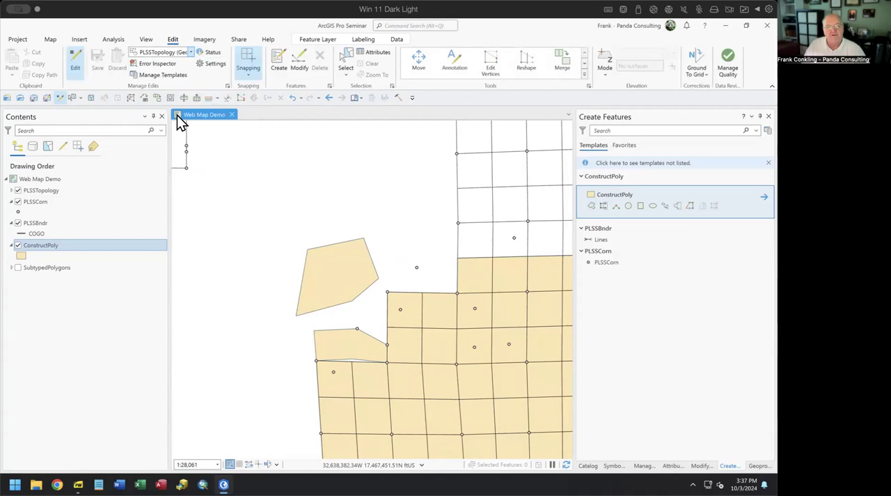
pyautogui.click(156, 63)
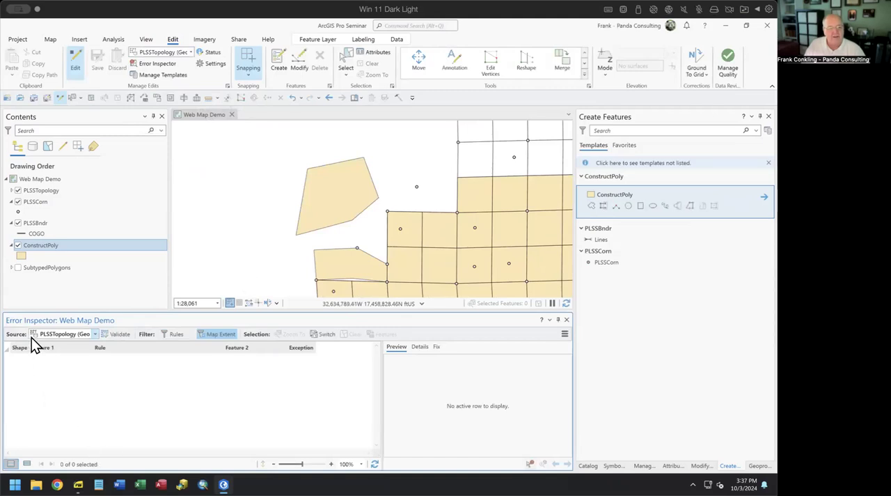
pyautogui.click(214, 334)
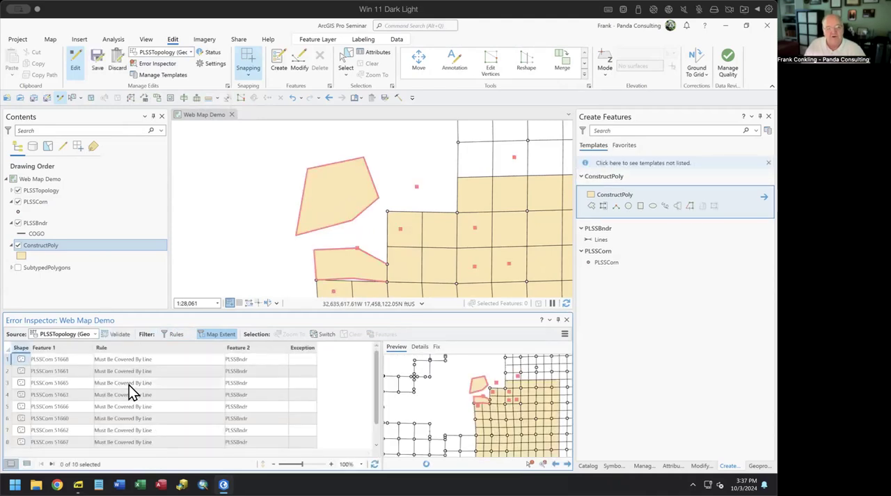
# Step: Zoom in on the error preview and select the first Must Be Covered By Line error, PLSSCorn 51668, in the list
pyautogui.moveTo(129, 385)
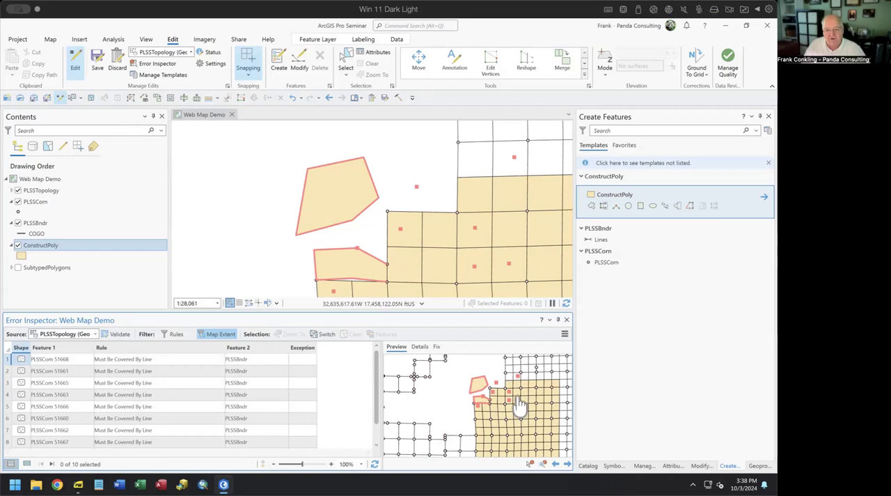
pyautogui.scroll(3, 518, 406)
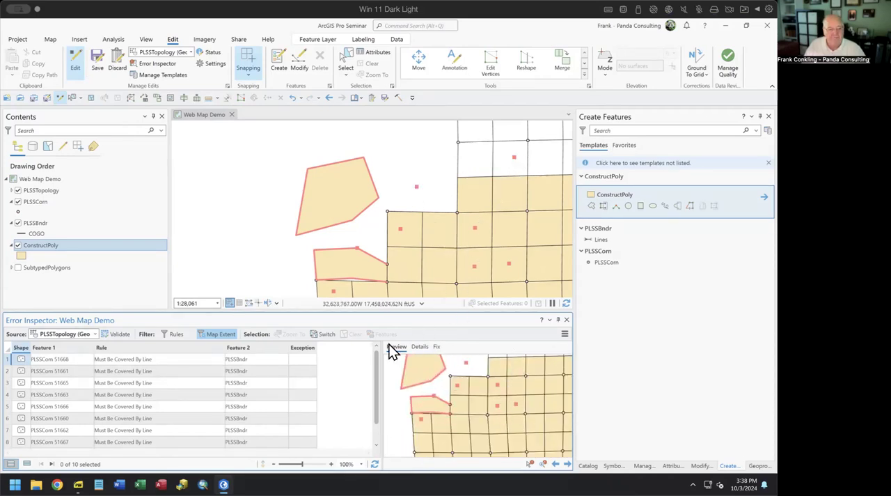
pyautogui.click(8, 360)
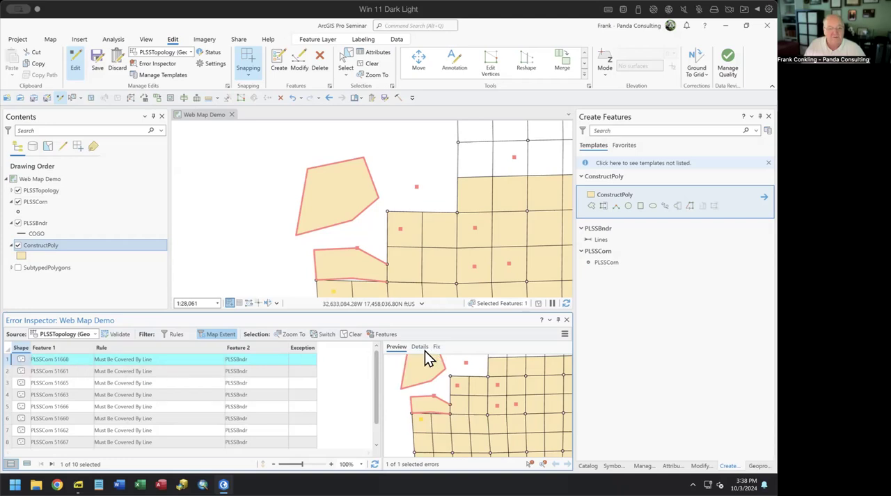
# Step: Zoom to the PLSSCorn 51668 error, inspect the lower polygon's upper vertex up close and return to the error's extent
pyautogui.rightClick(10, 360)
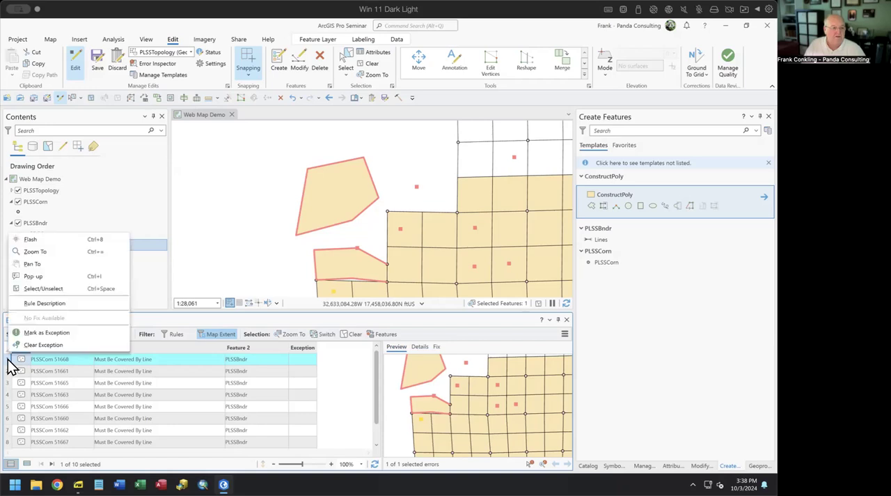
pyautogui.click(40, 255)
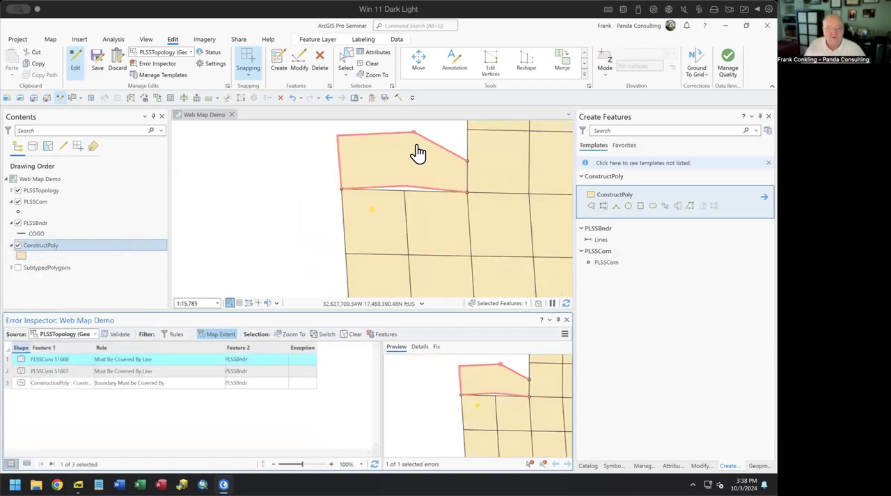
pyautogui.scroll(6, 415, 134)
pyautogui.moveTo(417, 176); pyautogui.dragTo(362, 165)
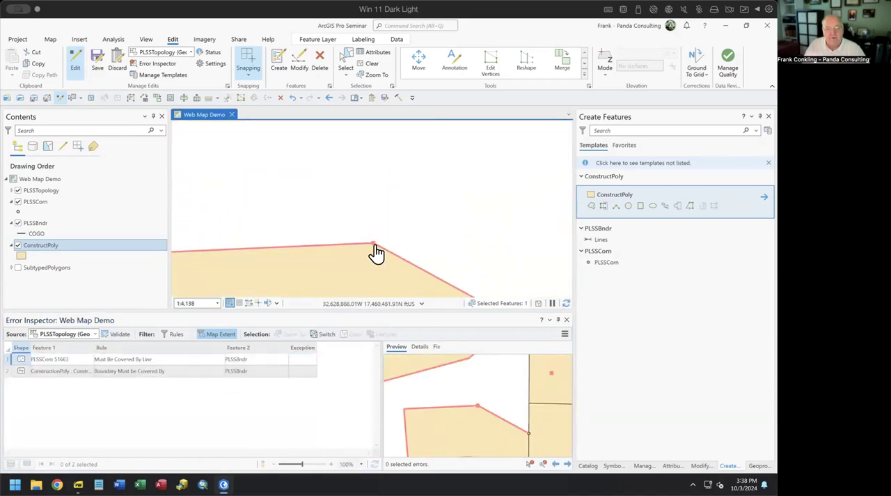
pyautogui.click(328, 97)
pyautogui.click(328, 97)
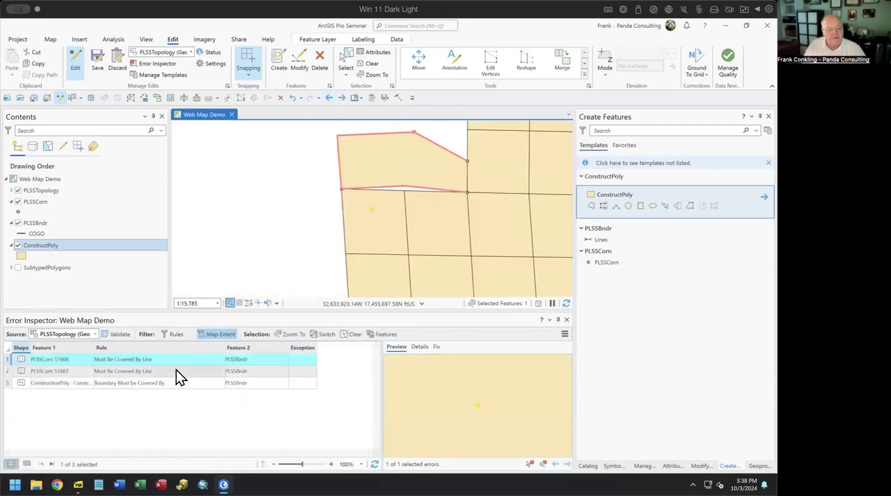
# Step: Validate the topology again, show both new polygons and display the available fixes for the PLSSCorn 51668 error
pyautogui.click(119, 334)
pyautogui.scroll(-4, 270, 198)
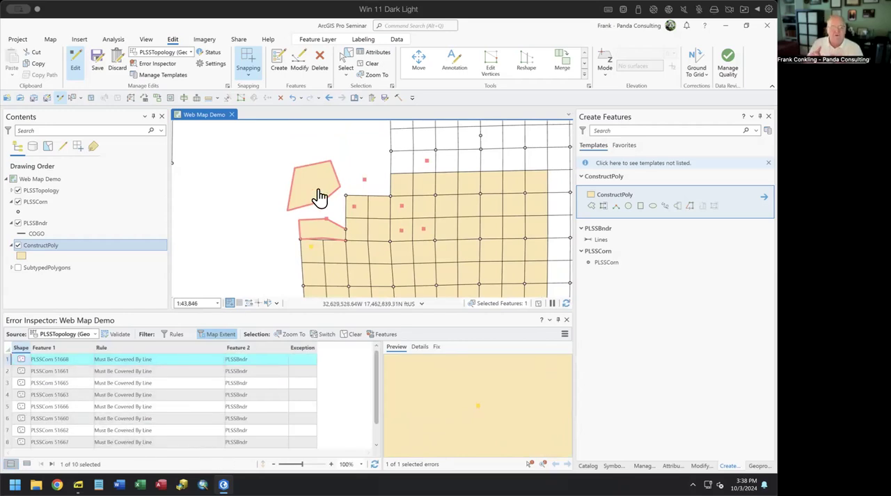
pyautogui.click(9, 362)
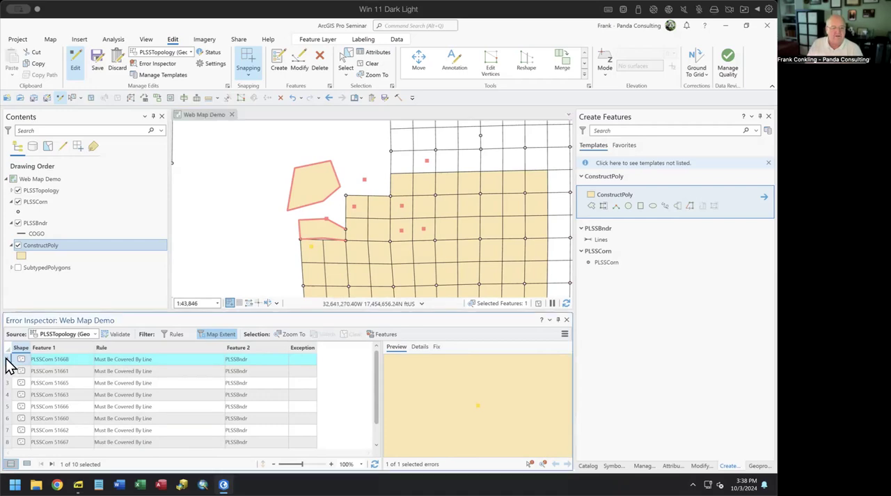
pyautogui.click(435, 347)
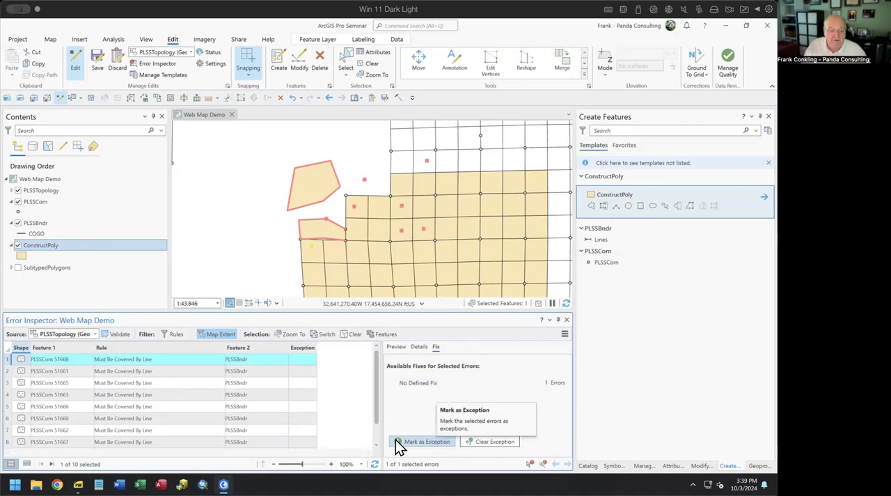
# Step: Fix the lower polygon's Boundary Must be Covered By error with Create Feature and revalidate the topology
pyautogui.moveTo(377, 382); pyautogui.dragTo(372, 431)
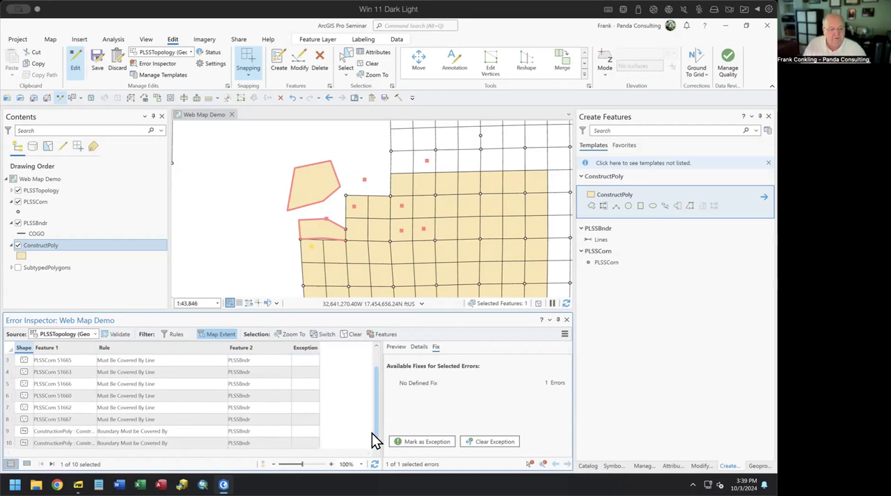
pyautogui.click(8, 432)
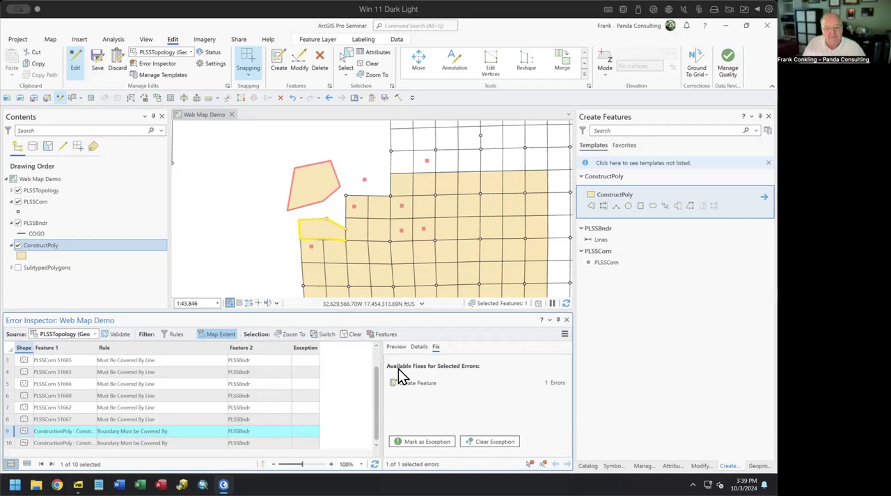
pyautogui.click(428, 382)
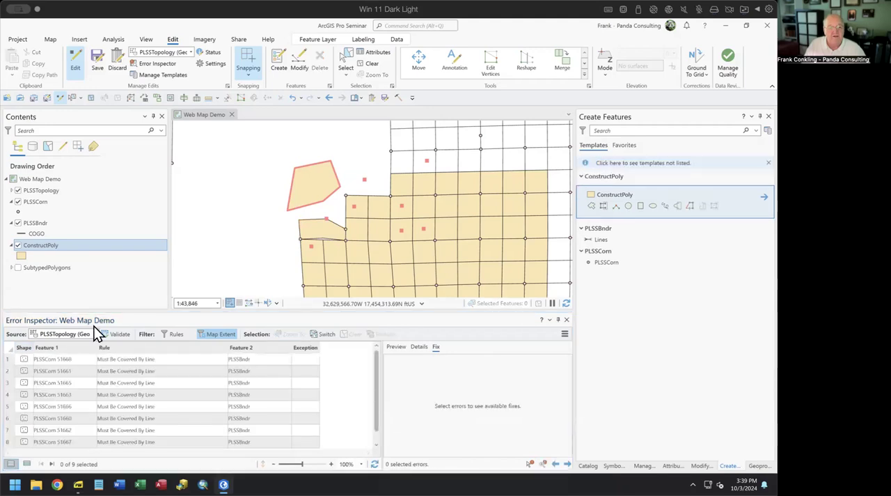
pyautogui.click(126, 337)
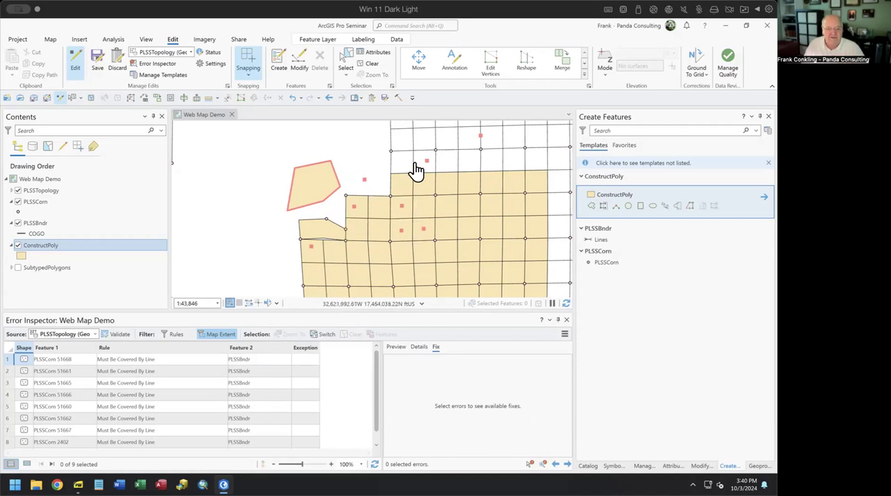
# Step: Select all Must Be Covered By Line errors in the list, from PLSSCorn 51668 through PLSSCorn 2402
pyautogui.click(8, 359)
pyautogui.moveTo(376, 405); pyautogui.dragTo(374, 429)
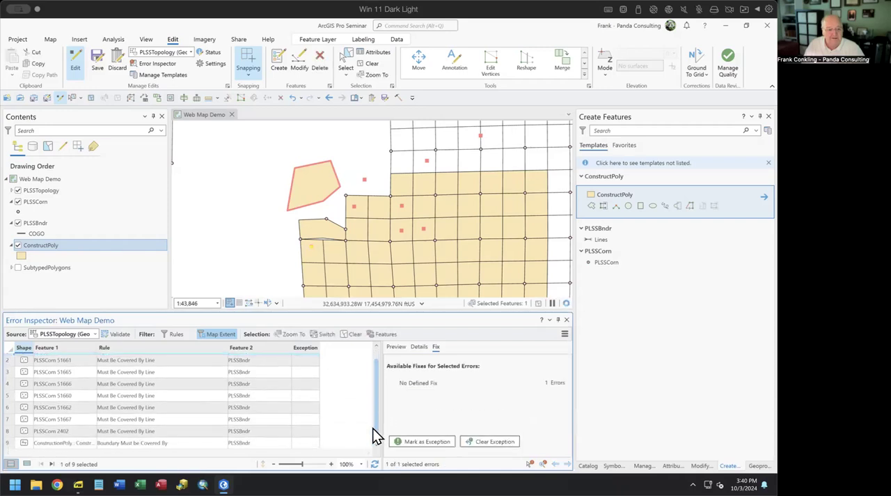
pyautogui.keyDown('shift'); pyautogui.click(9, 431); pyautogui.keyUp('shift')
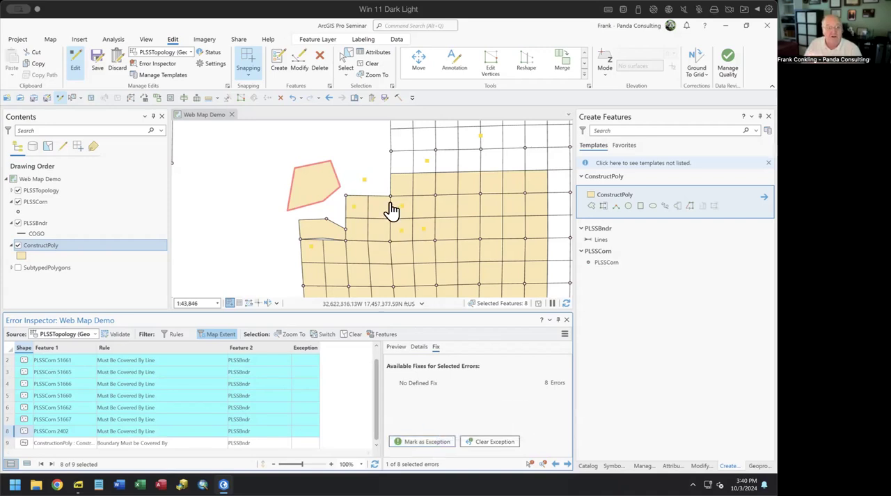
# Step: Try to delete the selected Must Be Covered By Line errors
pyautogui.click(319, 62)
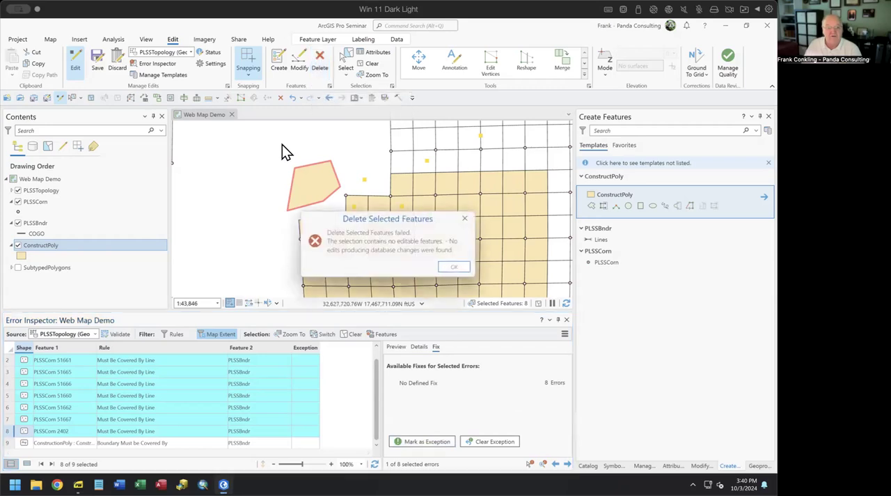
pyautogui.click(462, 272)
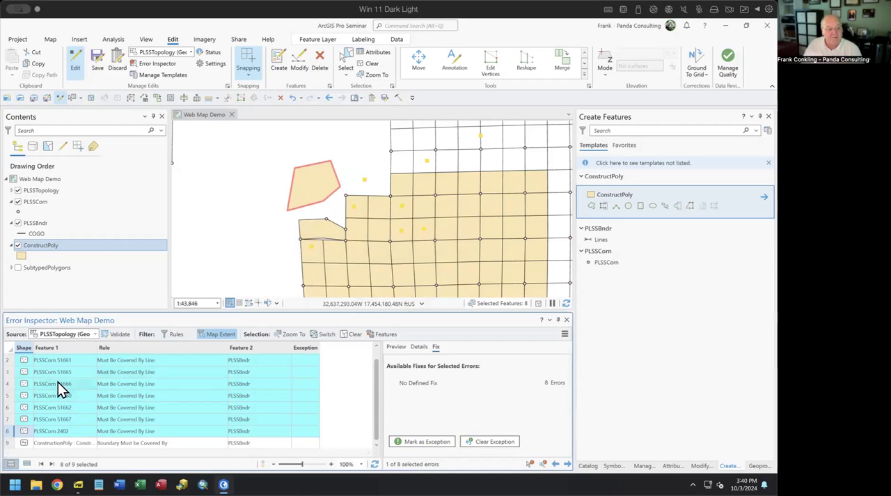
pyautogui.rightClick(15, 367)
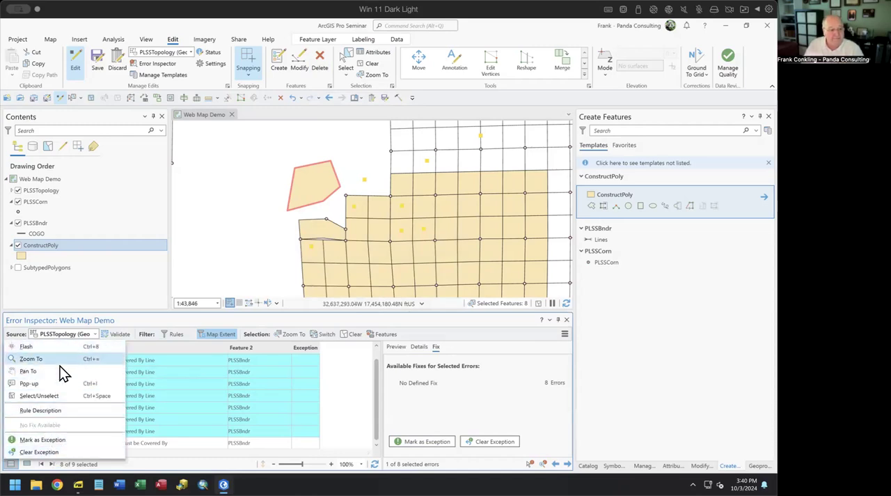
pyautogui.click(150, 322)
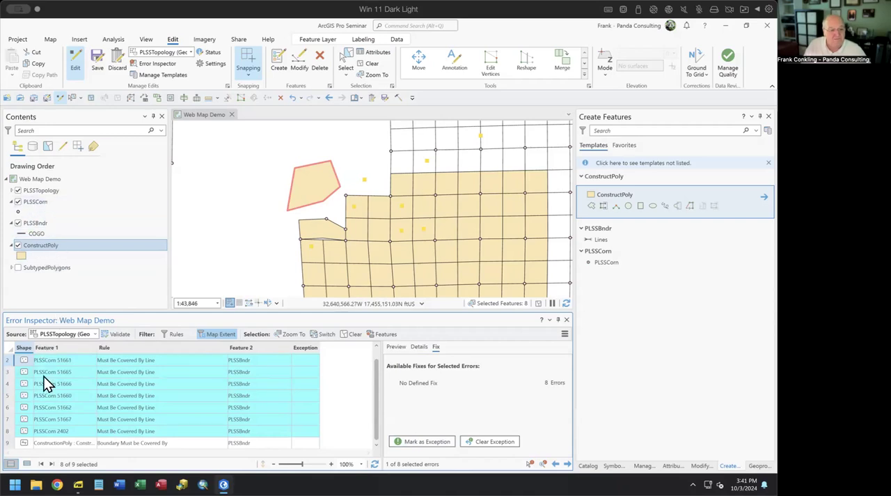
# Step: Mark the selected errors as exceptions, hide exceptions in the error list and expand the PLSSTopology legend
pyautogui.click(427, 441)
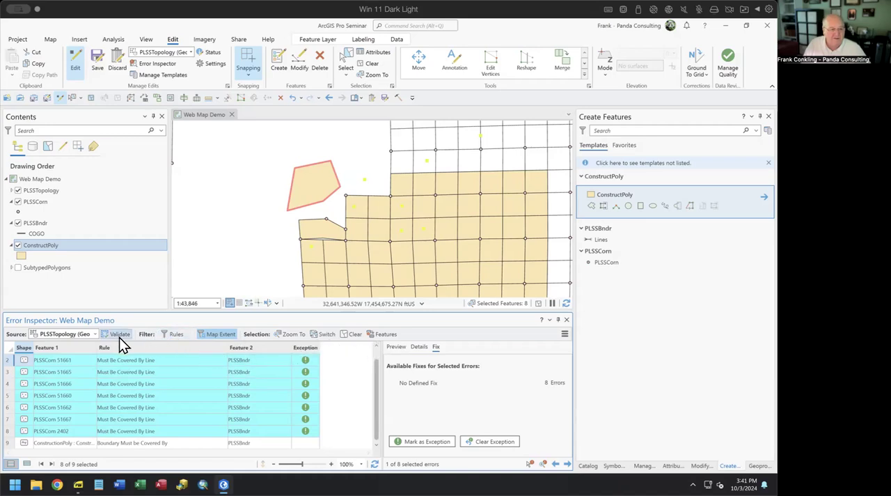
pyautogui.click(187, 335)
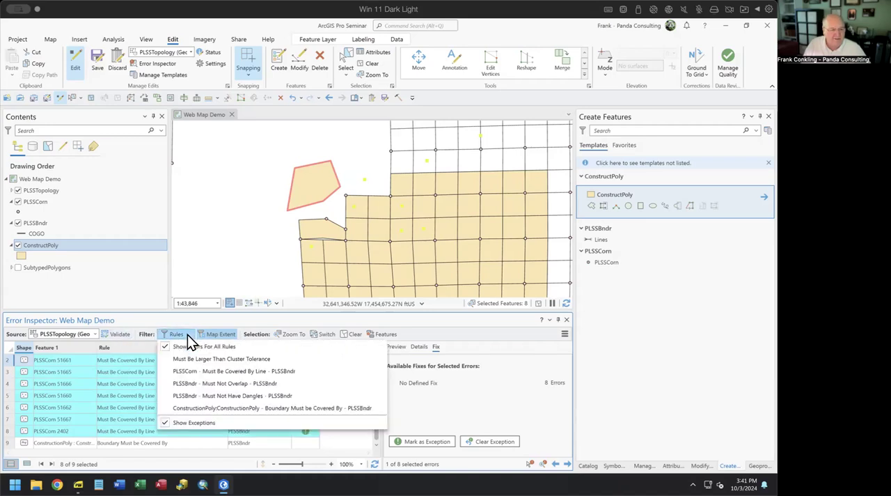
pyautogui.click(175, 424)
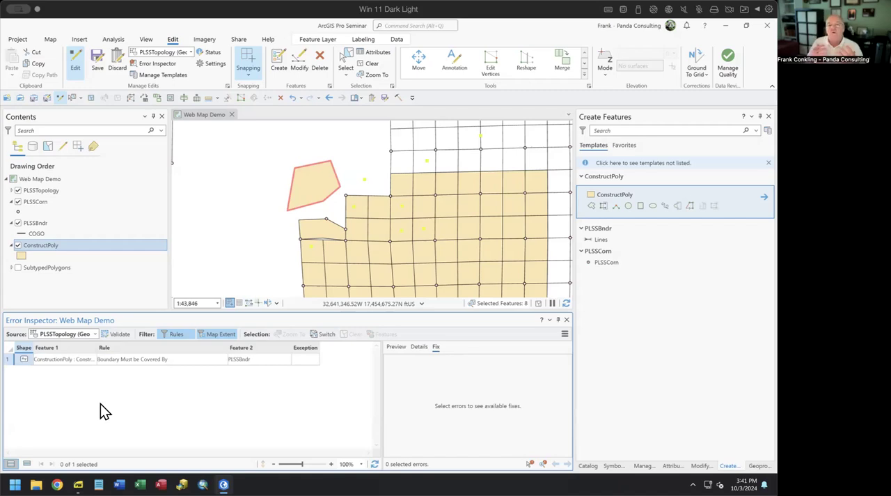
pyautogui.click(11, 190)
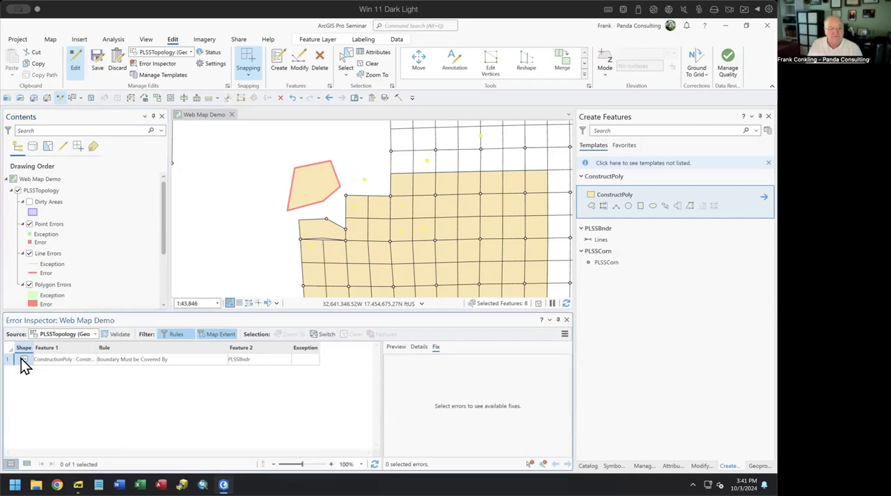
# Step: Fix the detached upper polygon's Boundary Must be Covered By error with Create Feature, revalidate and close the Error Inspector
pyautogui.moveTo(111, 370)
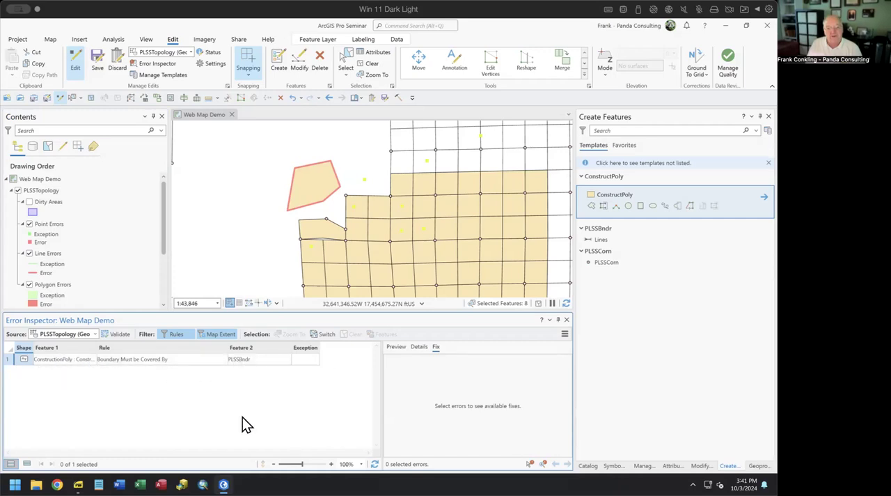
pyautogui.click(7, 361)
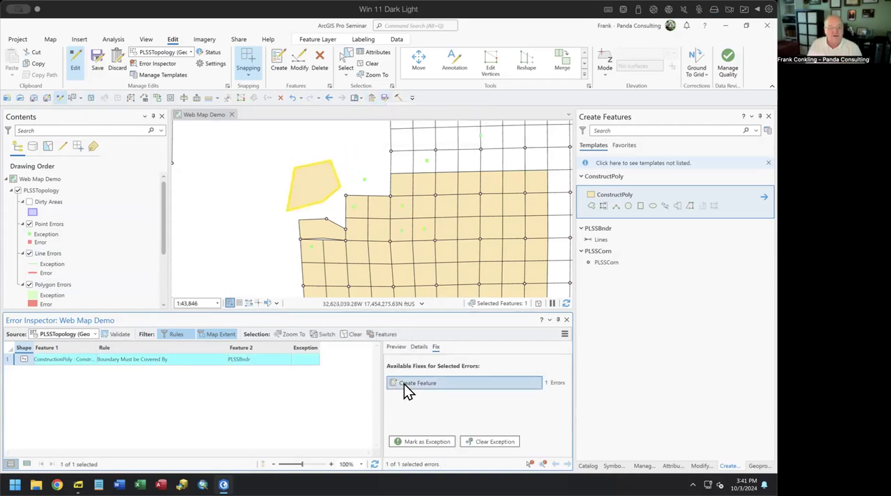
pyautogui.click(403, 383)
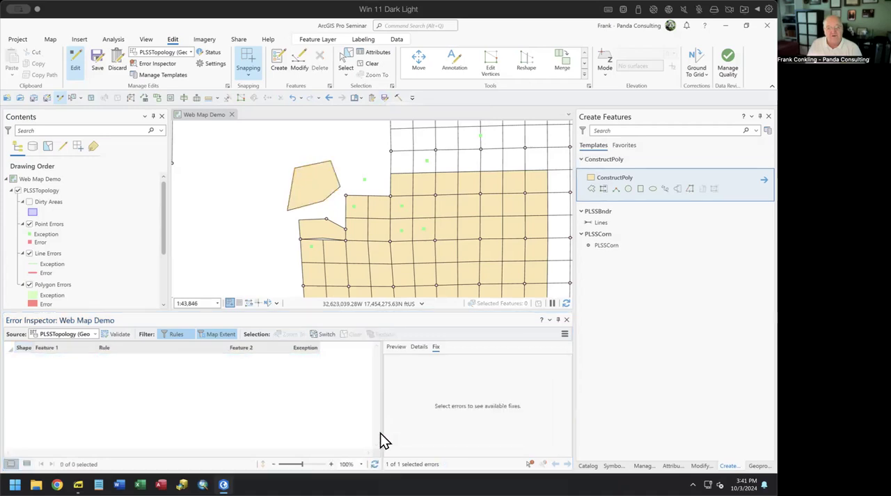
pyautogui.click(121, 338)
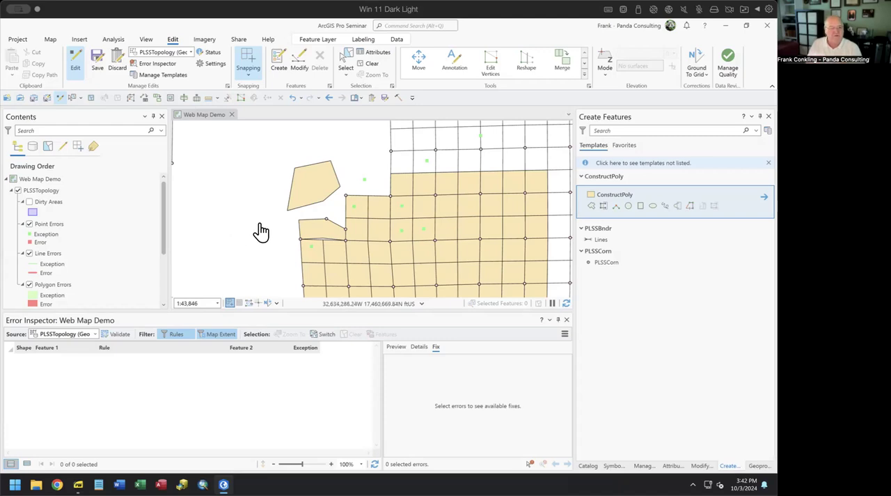
pyautogui.click(566, 319)
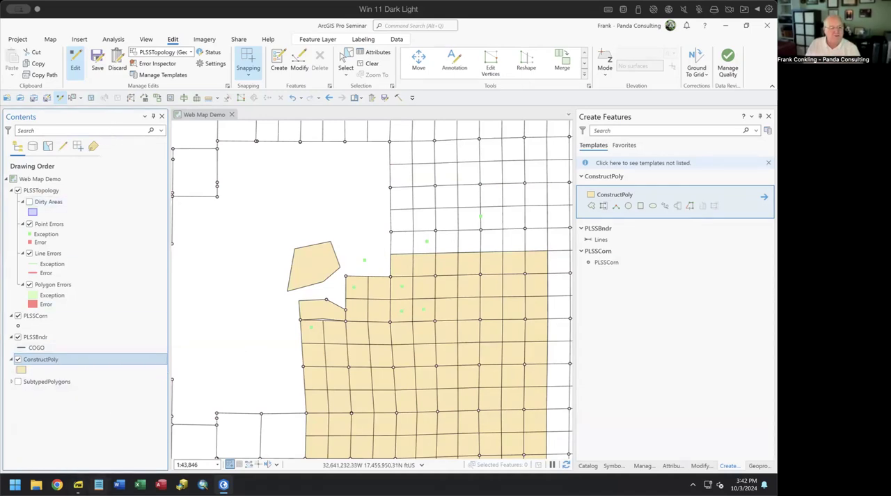
# Step: Switch to ArcGIS Pro Advanced Topology.pdf, read the Subtypes slide on page 7 and return to ArcGIS Pro
pyautogui.click(77, 485)
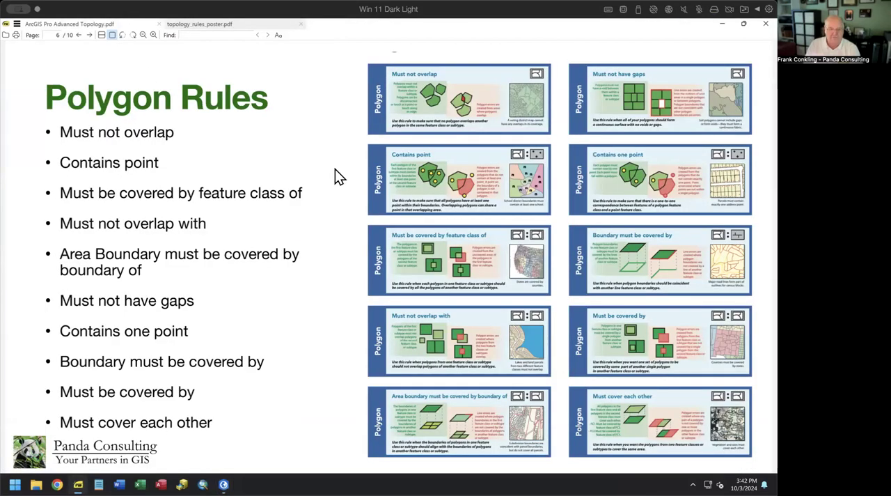
pyautogui.press('pagedown')
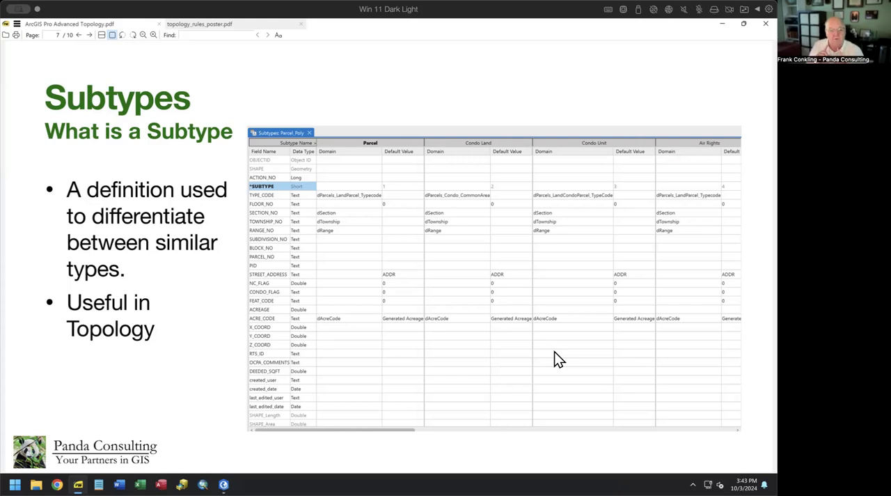
pyautogui.click(224, 484)
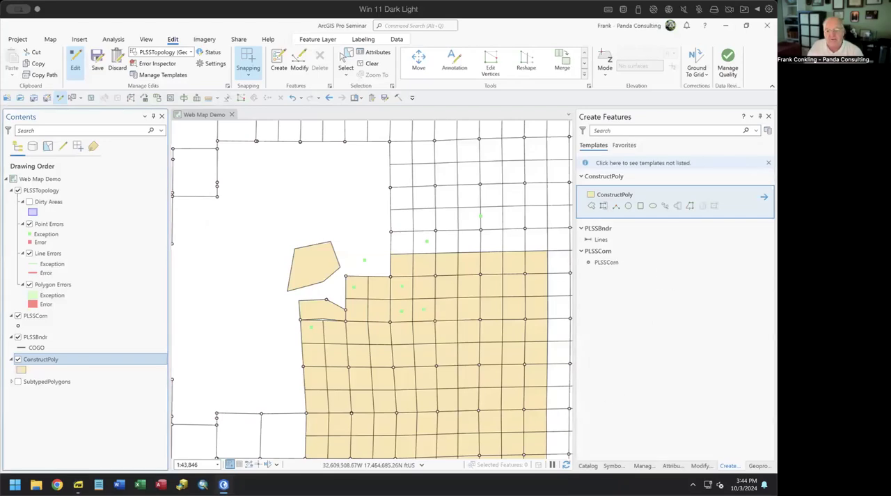
# Step: Display the project Catalog and show SubtypedPolygons with its subtype legend instead of ConstructPoly, framing all three parcel types
pyautogui.click(587, 464)
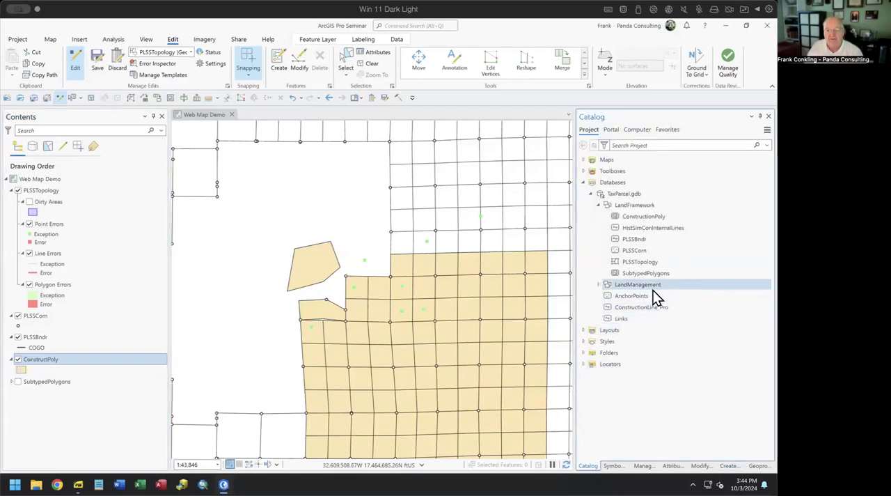
pyautogui.click(48, 381)
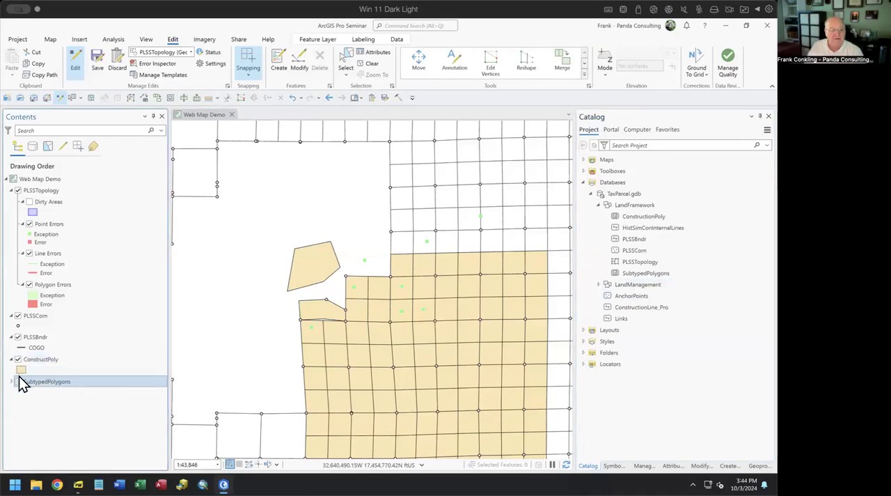
pyautogui.click(13, 382)
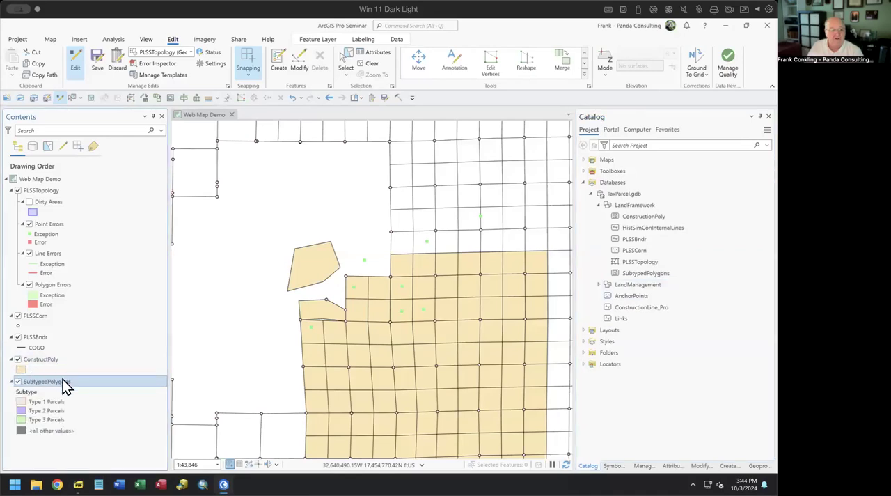
pyautogui.click(18, 359)
pyautogui.moveTo(304, 370); pyautogui.dragTo(287, 223)
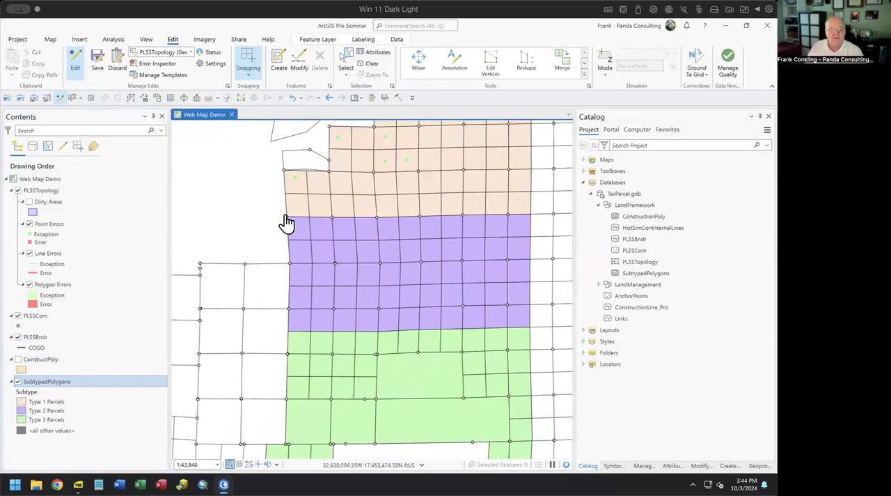
pyautogui.scroll(-2, 286, 223)
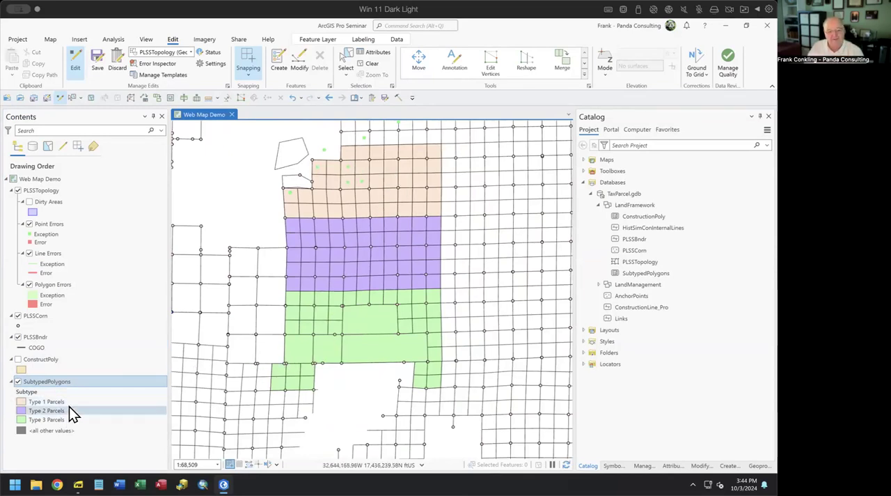
# Step: Review the subtype definitions of the SubtypedPolygons layer and close the subtypes view
pyautogui.rightClick(66, 383)
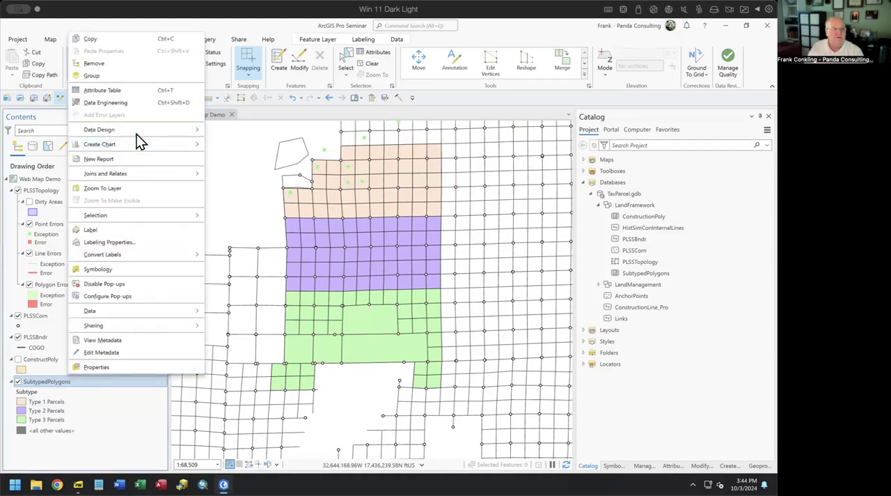
pyautogui.moveTo(138, 132)
pyautogui.click(239, 148)
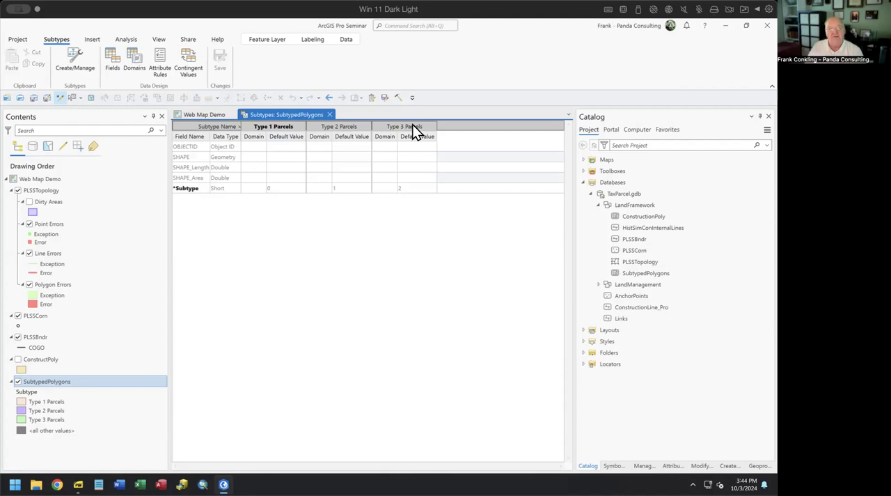
pyautogui.click(330, 115)
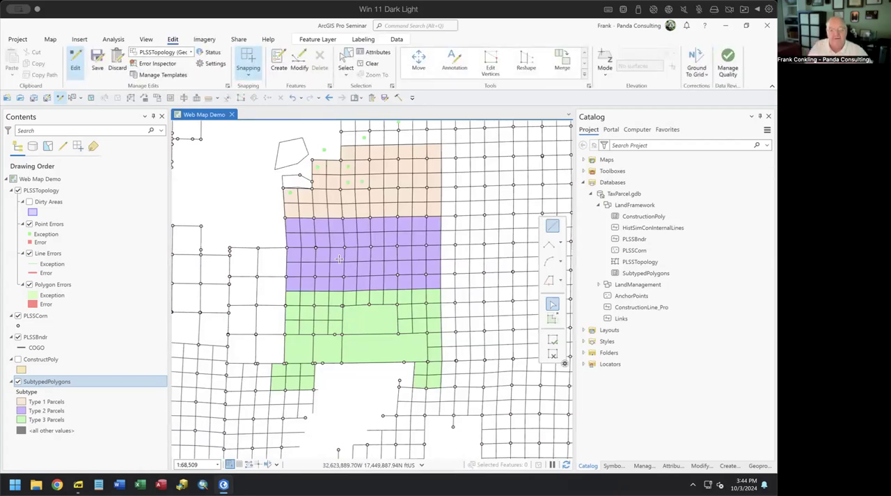
# Step: Select the large central Type 3 parcel in SubtypedPolygons and split it with a near-vertical line through its western part
pyautogui.click(346, 61)
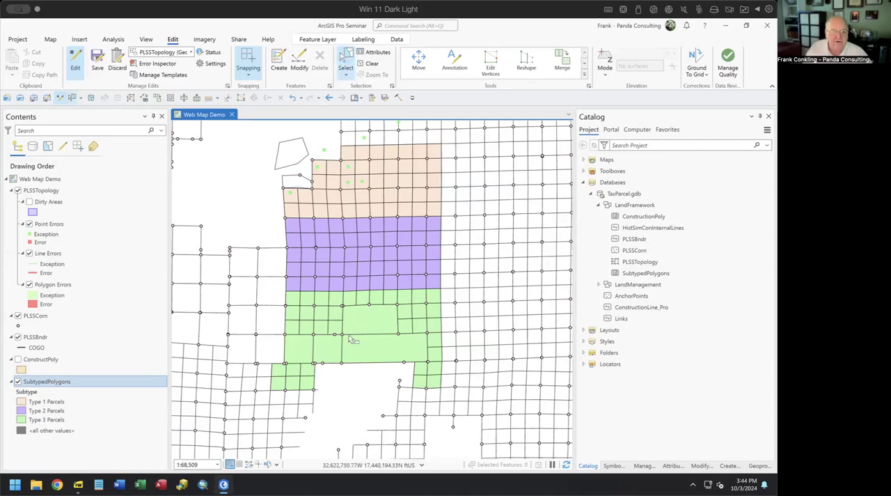
pyautogui.scroll(-2, 358, 315)
pyautogui.scroll(2, 357, 315)
pyautogui.click(368, 324)
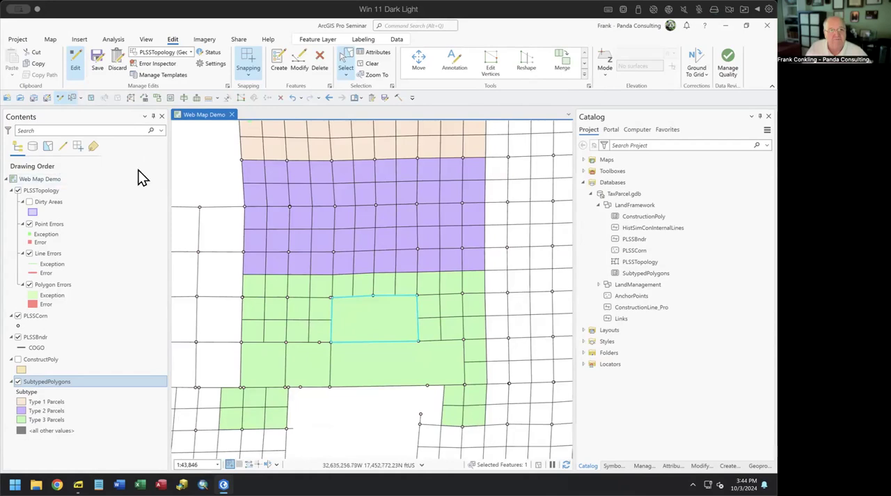
pyautogui.click(185, 99)
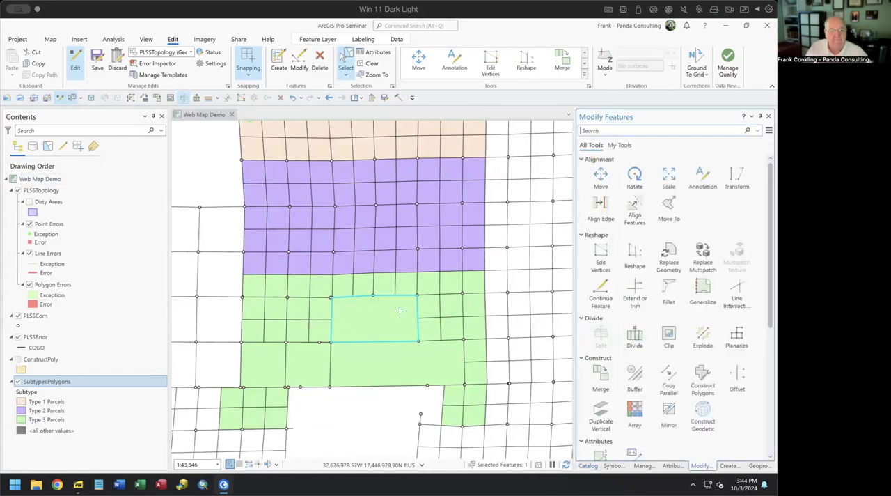
pyautogui.click(361, 287)
pyautogui.doubleClick(353, 361)
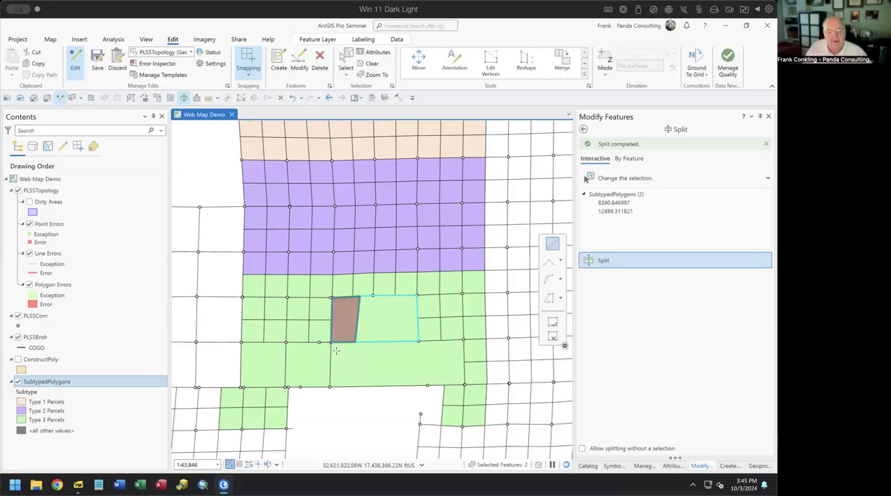
# Step: Split the two resulting parcels with a near-horizontal line across their upper part and clear the selection
pyautogui.click(321, 313)
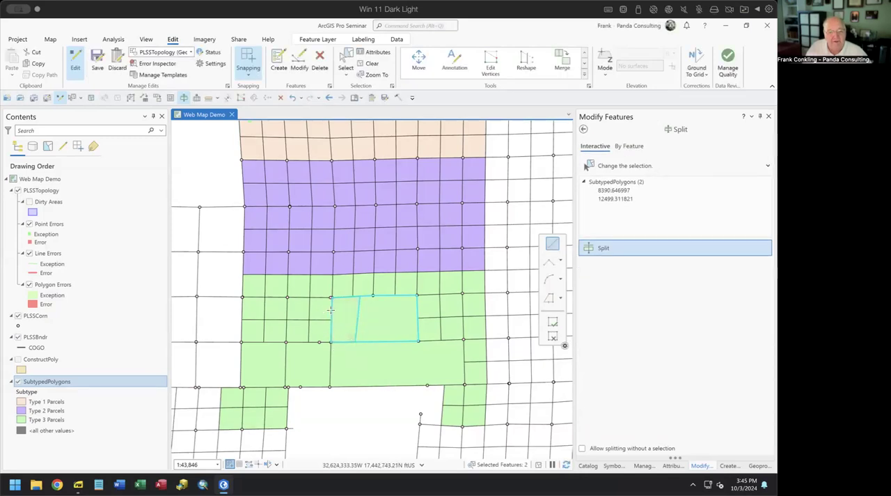
pyautogui.doubleClick(424, 308)
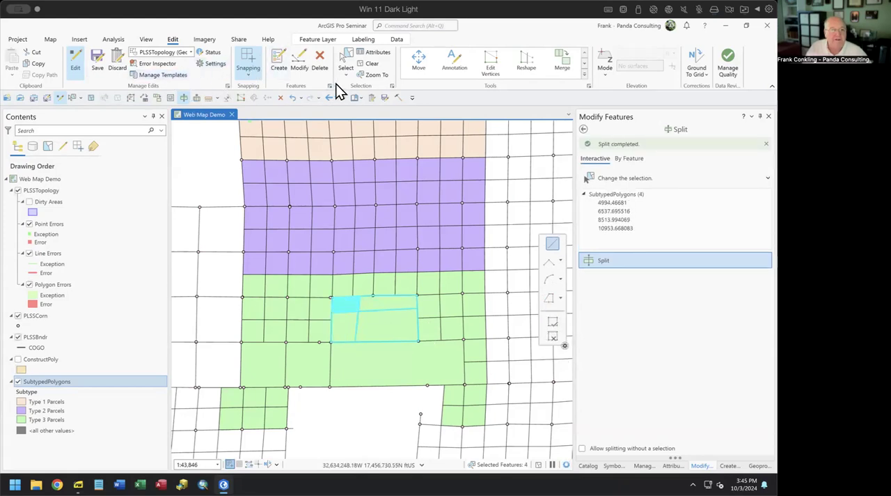
pyautogui.click(369, 64)
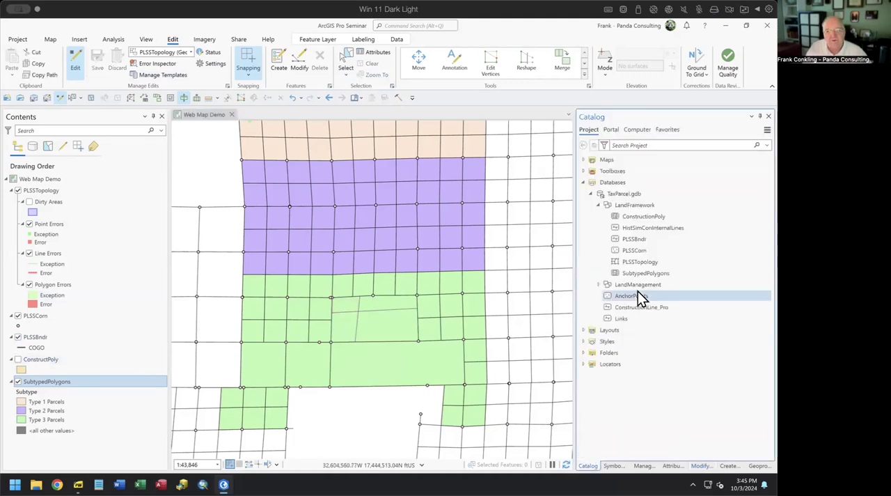
# Step: Add SubtypedPolygons to the feature classes participating in PLSSTopology through its topology properties
pyautogui.rightClick(630, 262)
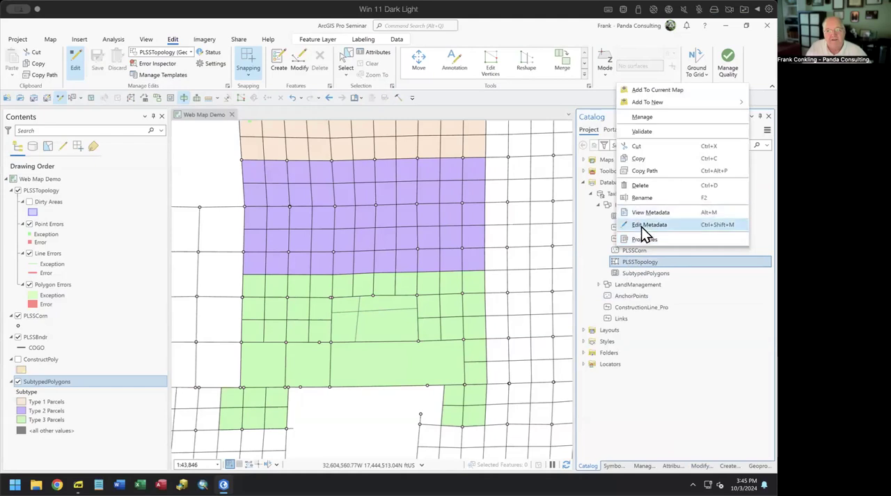
pyautogui.click(638, 238)
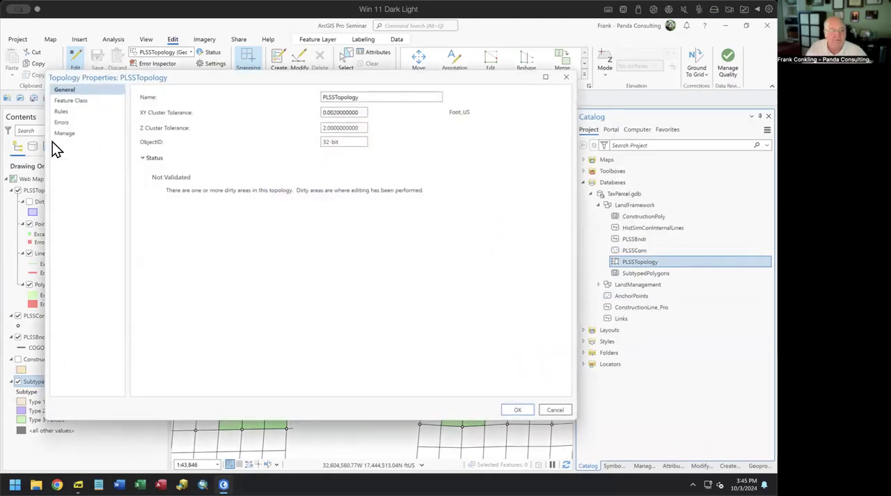
pyautogui.click(71, 100)
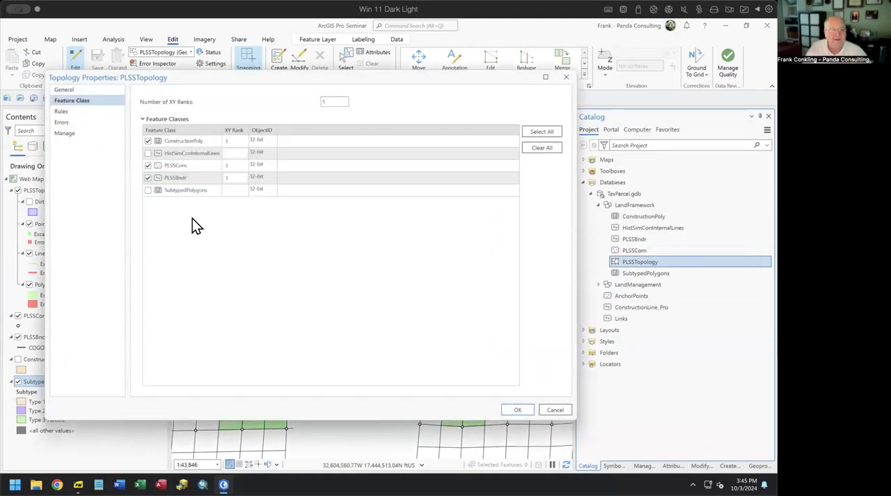
pyautogui.click(147, 191)
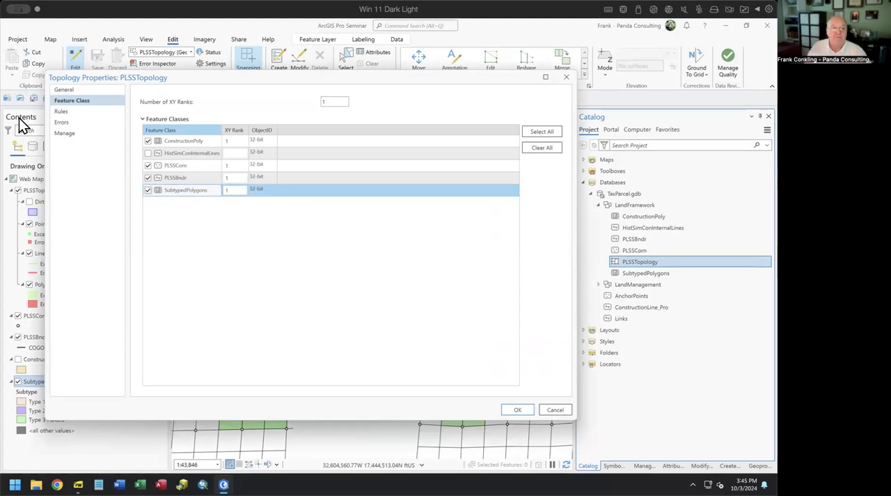
# Step: Add a new topology rule row for SubtypedPolygons with Type 3 Parcels as its subtype
pyautogui.click(62, 113)
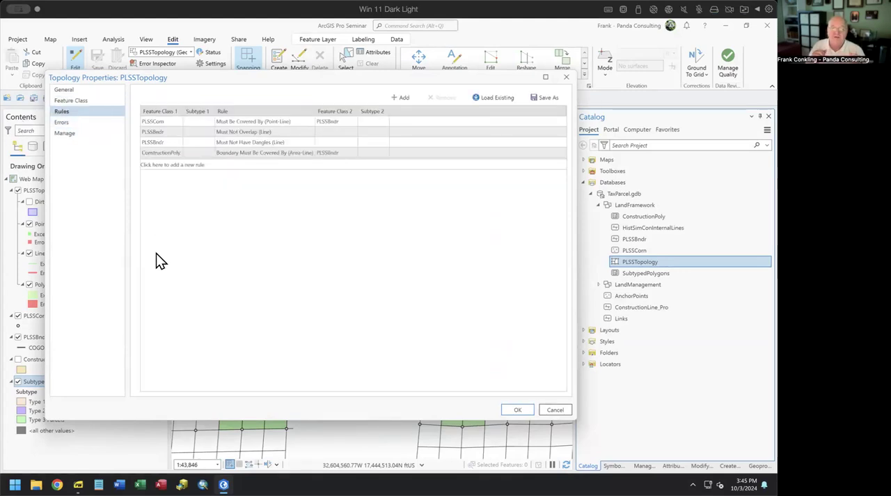
pyautogui.moveTo(285, 77); pyautogui.dragTo(351, 340)
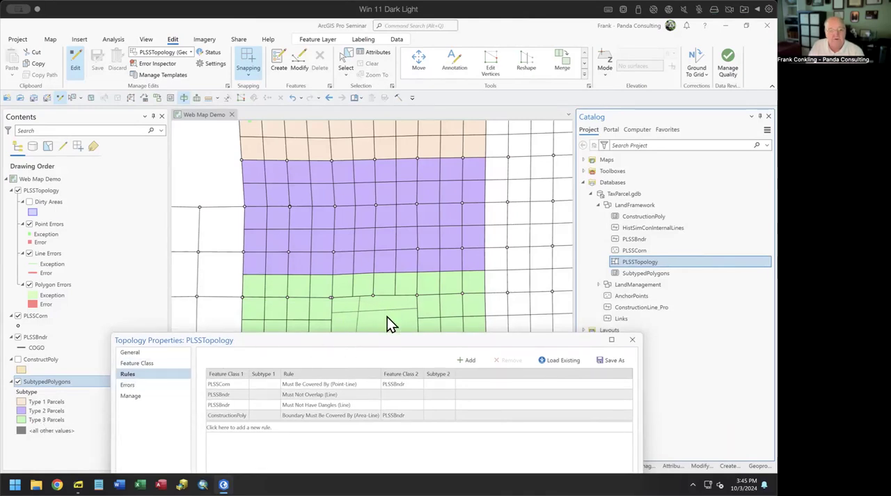
pyautogui.moveTo(392, 348); pyautogui.dragTo(410, 122)
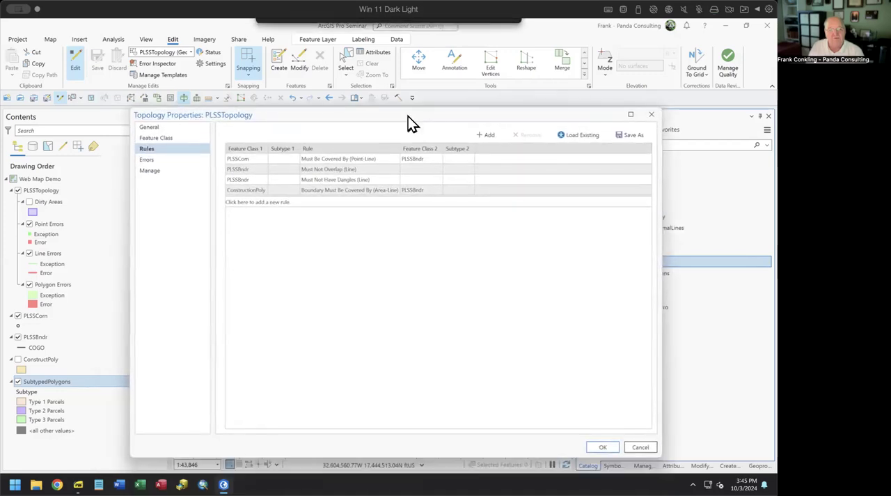
pyautogui.click(254, 202)
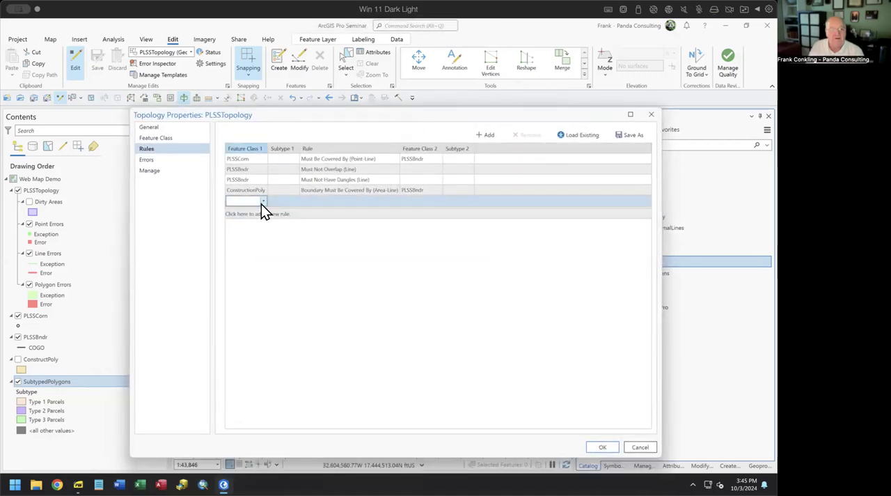
pyautogui.click(262, 201)
pyautogui.click(250, 238)
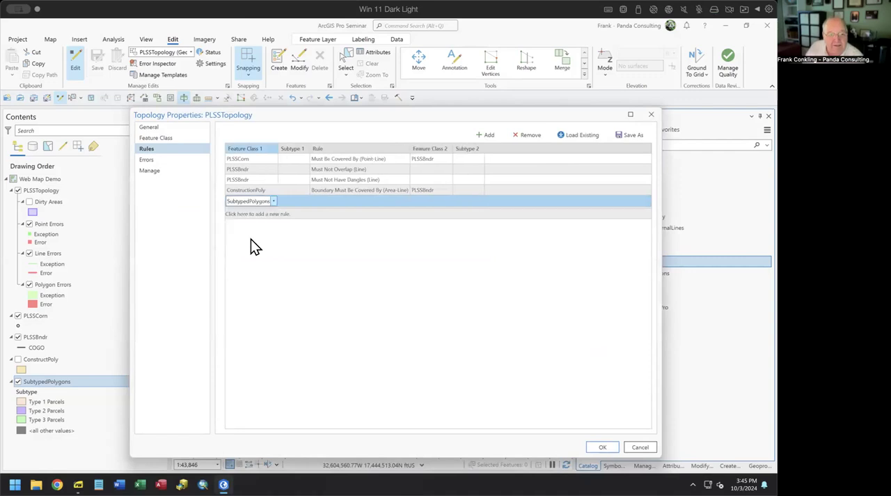
pyautogui.click(297, 199)
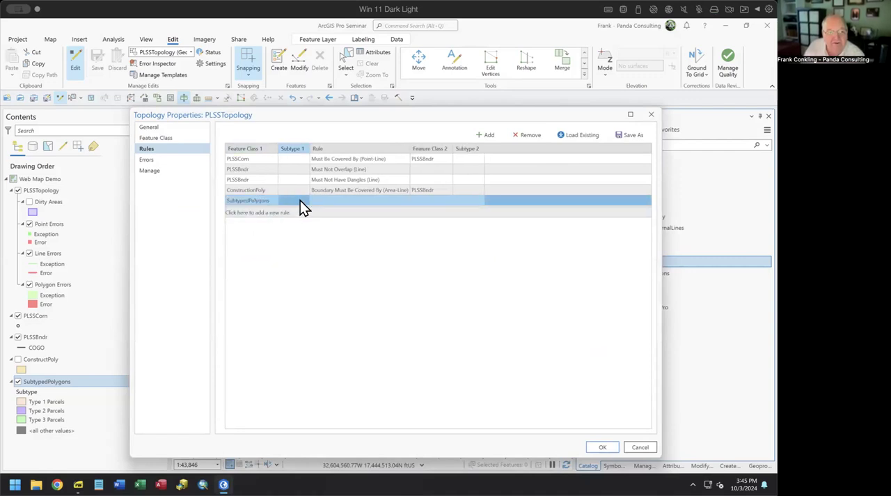
pyautogui.click(303, 201)
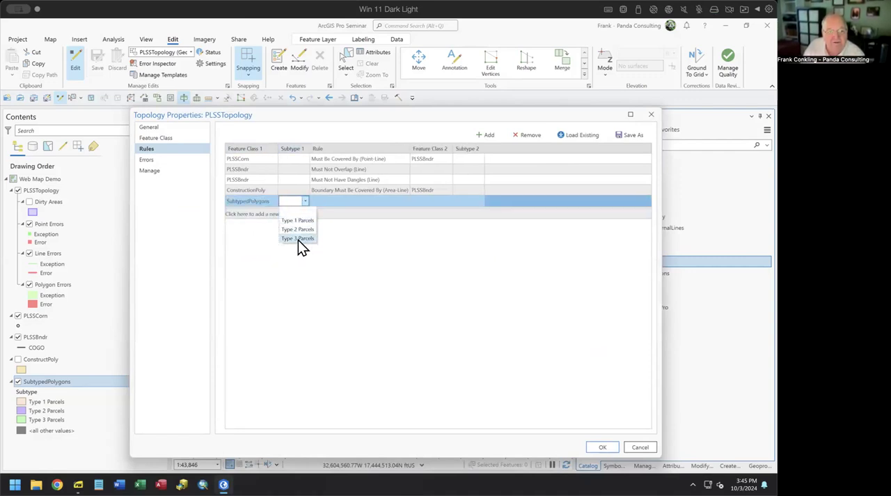
pyautogui.click(298, 239)
# Step: Set the new rule to Boundary Must Be Covered By (Area-Line) with PLSSBndr as the second feature class
pyautogui.click(350, 204)
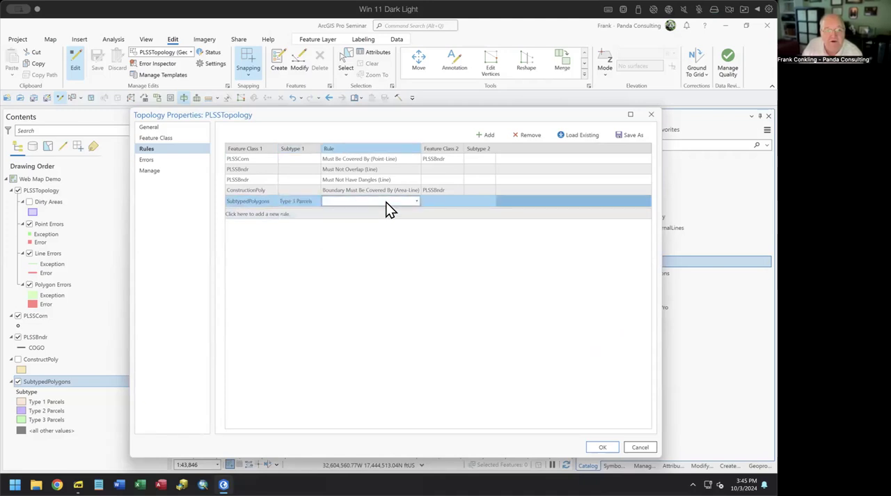
pyautogui.click(412, 202)
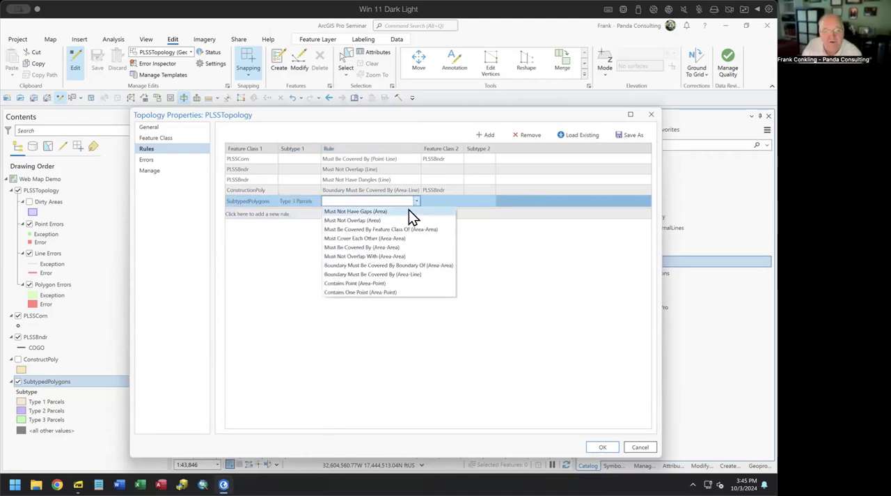
pyautogui.click(403, 274)
pyautogui.click(464, 198)
pyautogui.click(464, 200)
pyautogui.click(456, 212)
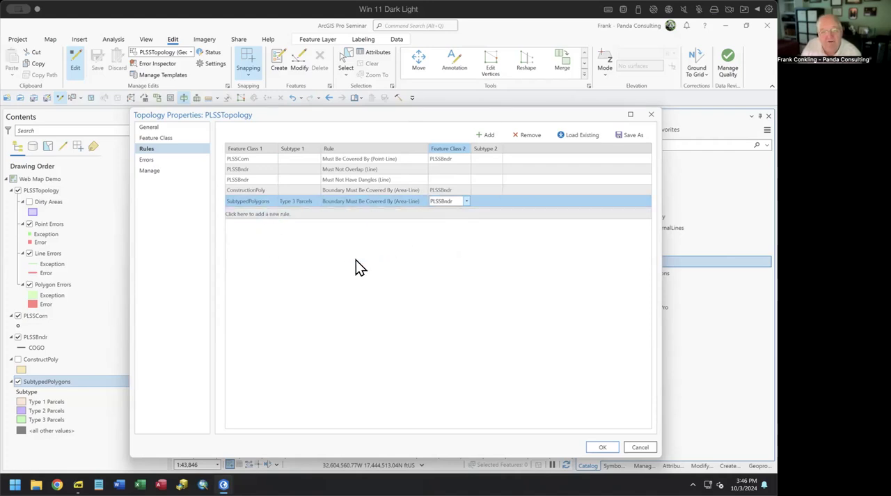
# Step: Change the SubtypedPolygons rule's subtype to Type 1 Parcels and apply the topology properties
pyautogui.click(293, 204)
pyautogui.click(315, 202)
pyautogui.click(307, 218)
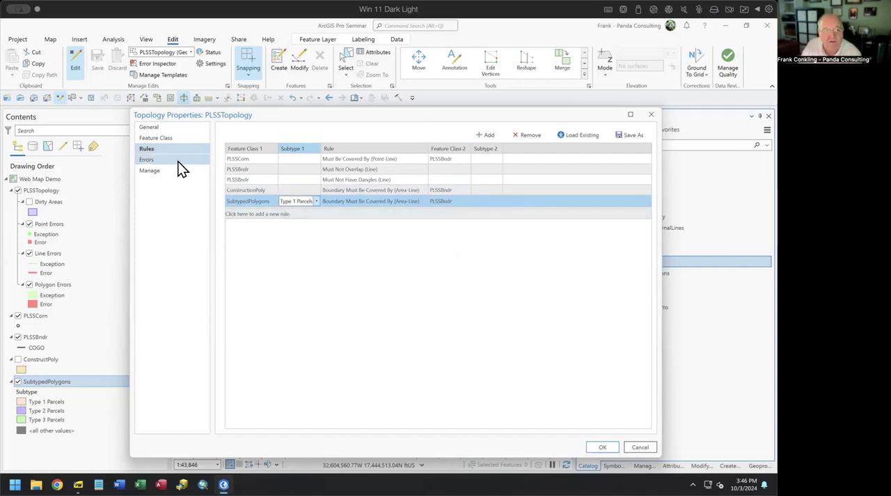
pyautogui.click(600, 449)
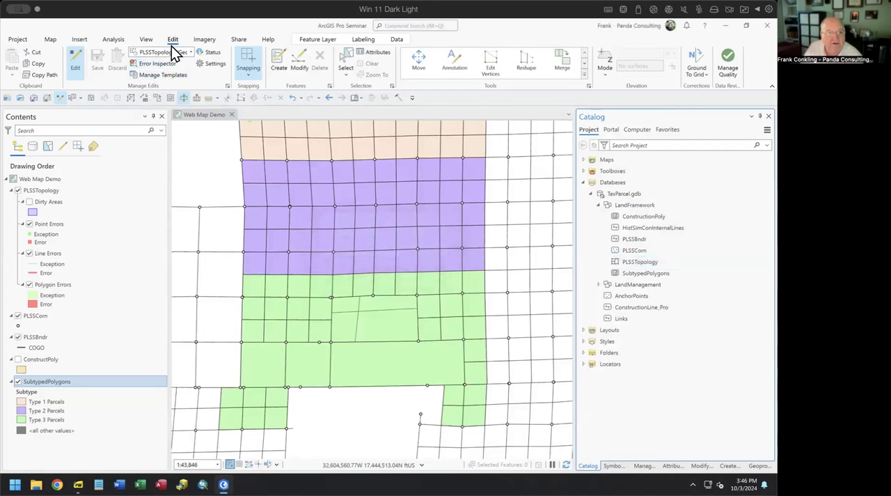
# Step: Validate PLSSTopology in the Error Inspector, locate the PLSSCorn 4813 error on the map and close the inspector
pyautogui.click(174, 64)
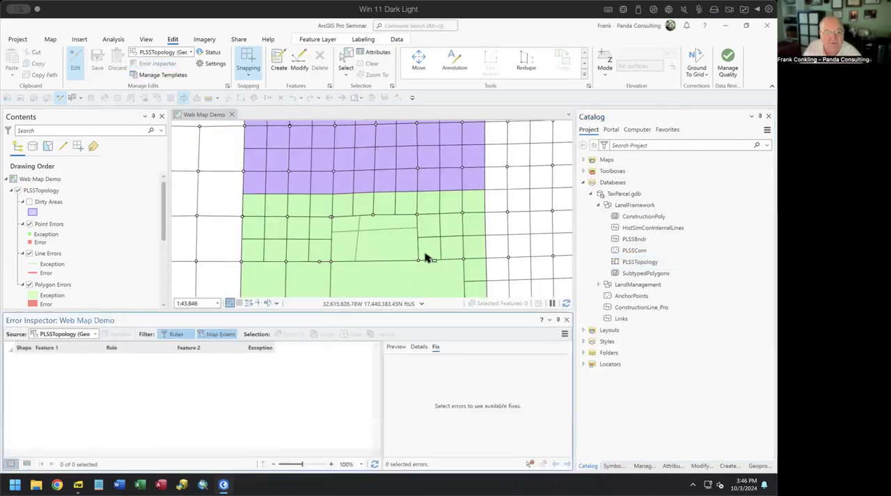
pyautogui.click(116, 334)
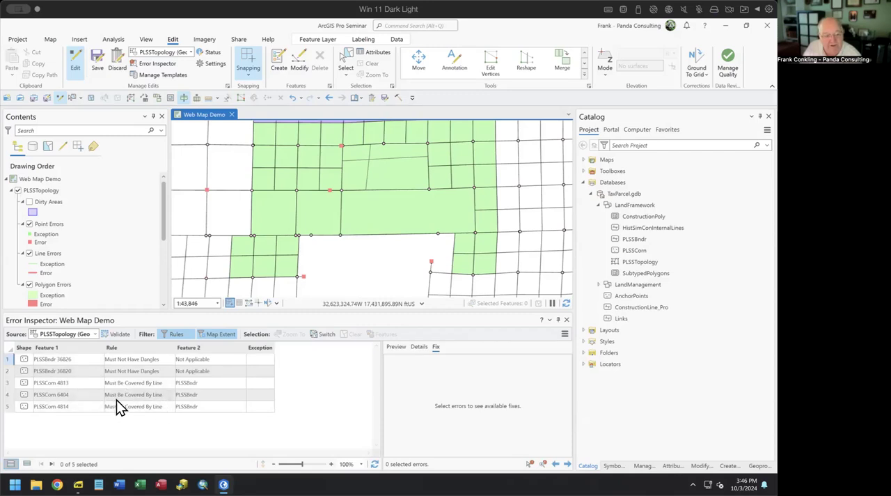
pyautogui.click(7, 383)
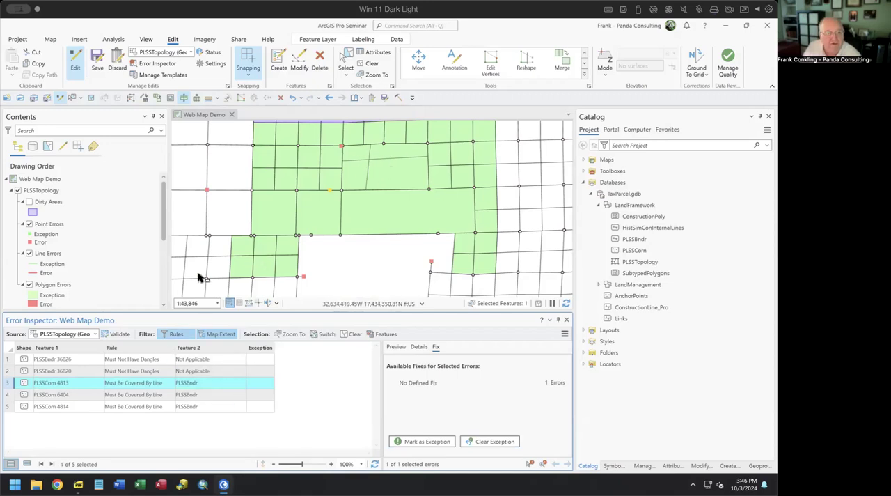
pyautogui.click(566, 320)
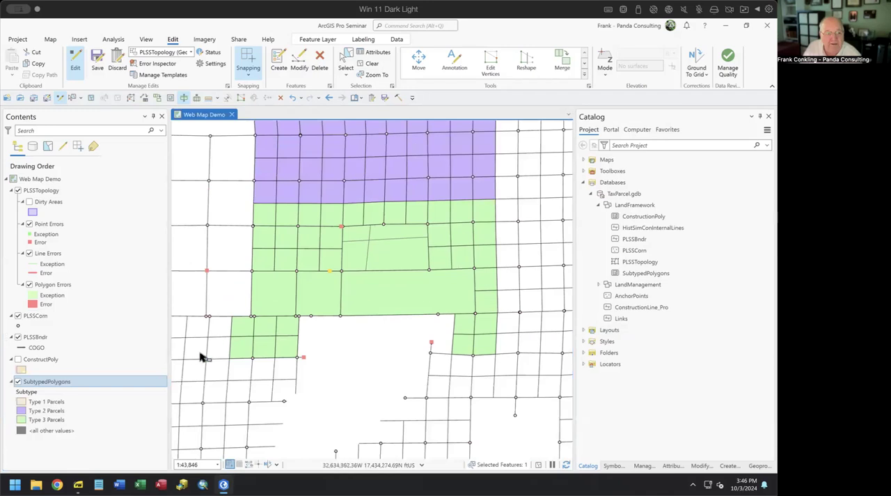
# Step: Check the PLSSTopology layer's participating feature layers and rules in its layer properties, and close them
pyautogui.rightClick(48, 190)
pyautogui.click(110, 386)
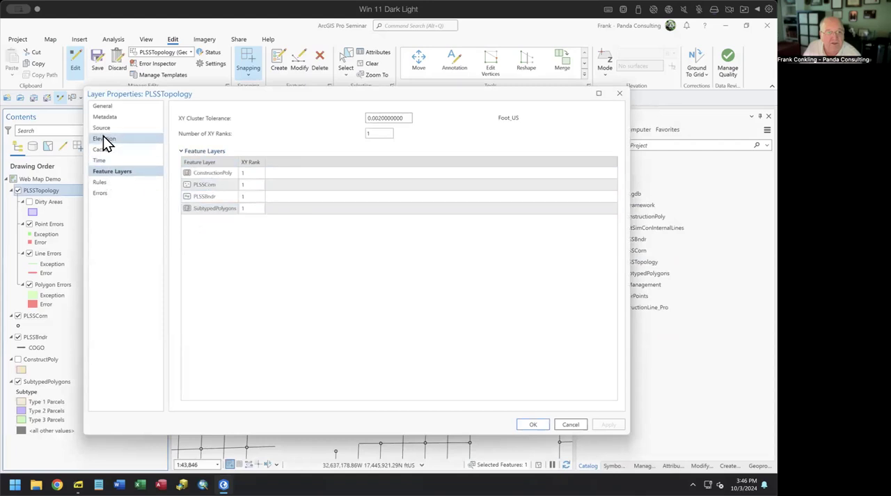
pyautogui.click(101, 182)
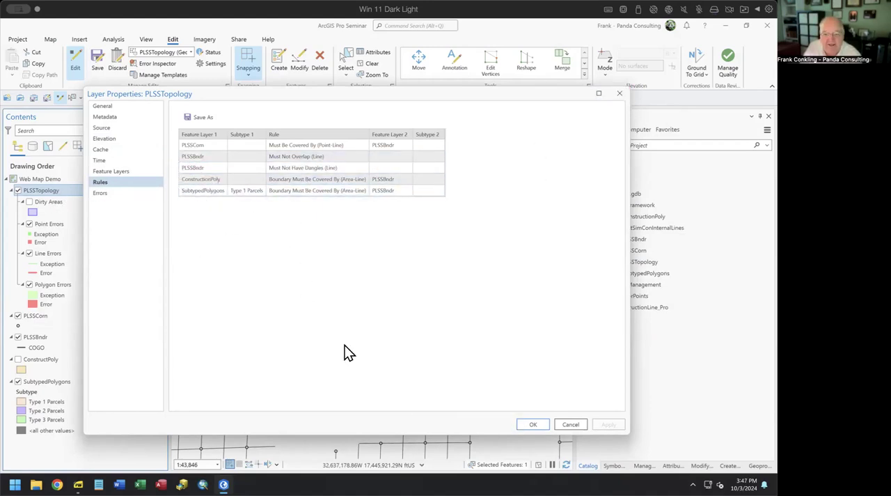
pyautogui.click(619, 93)
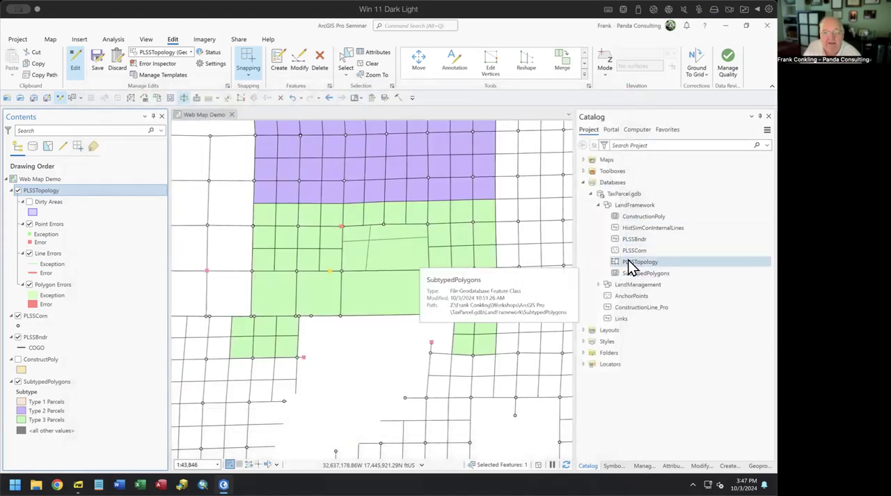
# Step: Try to add a PLSSTopology rule for SubtypedPolygons limited to the Type 3 Parcels subtype
pyautogui.rightClick(629, 261)
pyautogui.click(641, 231)
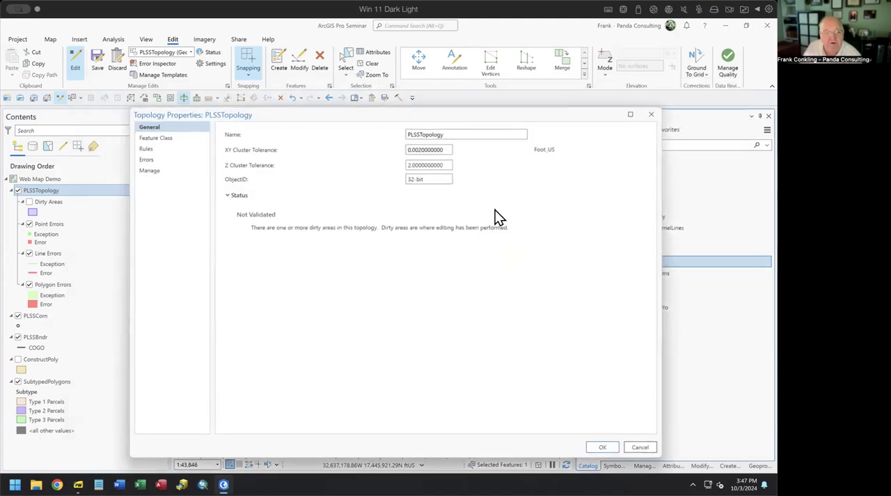
pyautogui.click(173, 151)
pyautogui.click(242, 212)
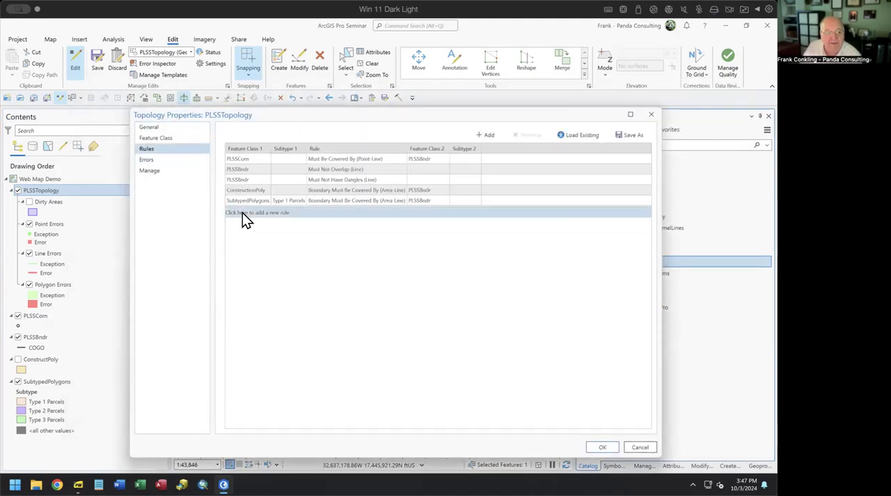
pyautogui.click(266, 211)
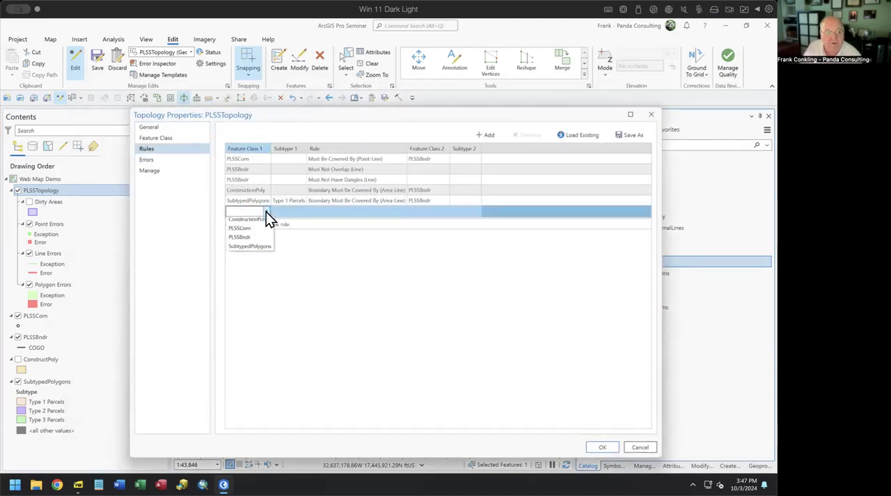
pyautogui.click(268, 255)
pyautogui.click(306, 213)
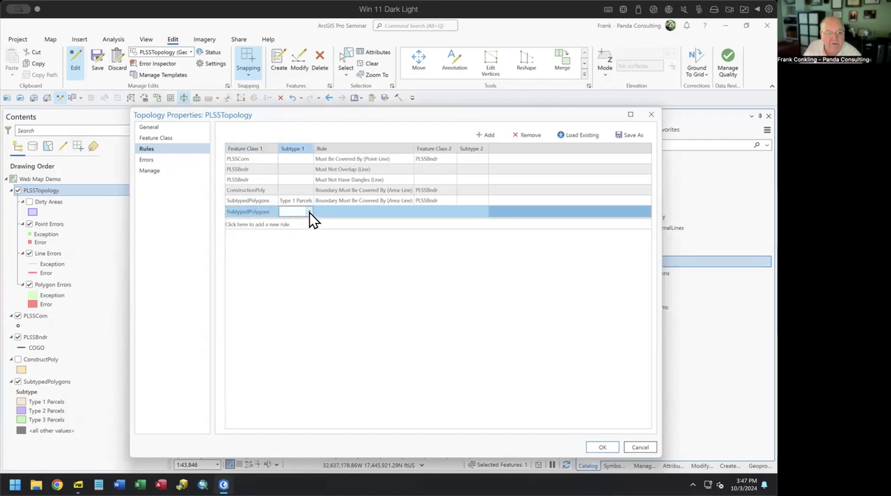
pyautogui.click(309, 212)
pyautogui.click(297, 249)
# Step: Try to apply the Type 3 Parcels rule as Boundary Must Be Covered By (Area-Line) with PLSSBndr as the second feature class
pyautogui.click(345, 213)
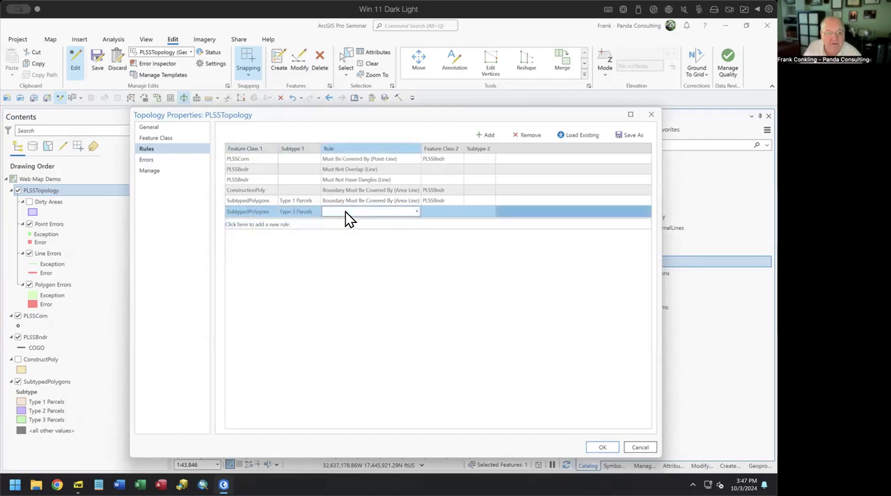
pyautogui.click(417, 212)
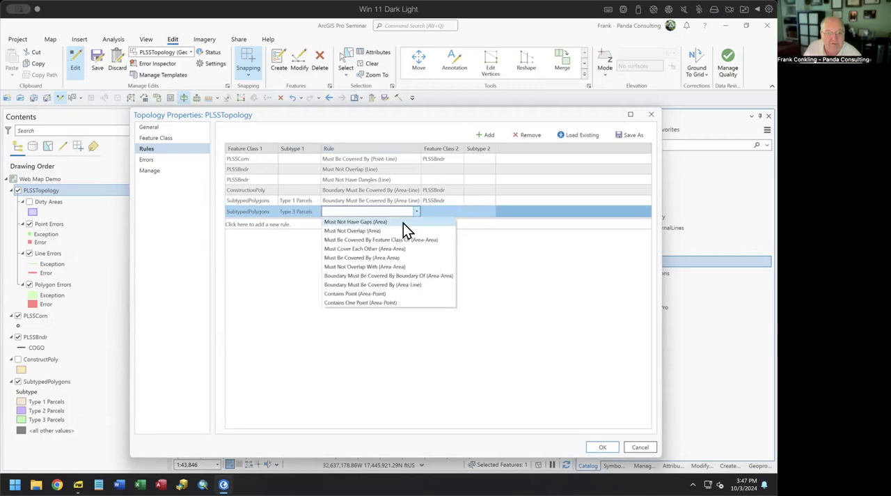
pyautogui.click(416, 285)
pyautogui.click(460, 212)
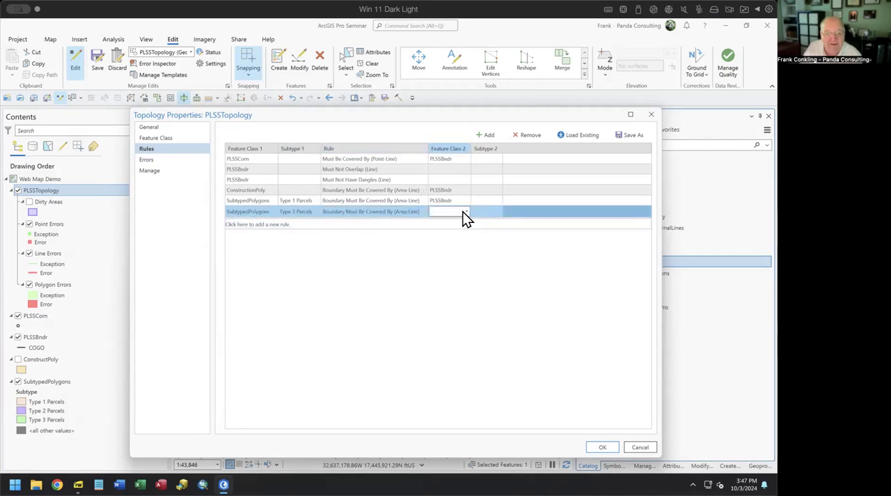
pyautogui.click(464, 211)
pyautogui.click(459, 223)
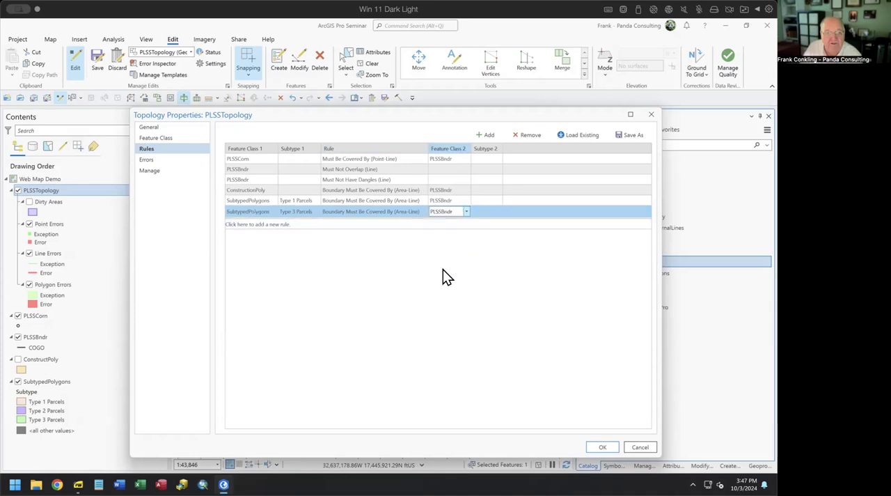
pyautogui.click(603, 446)
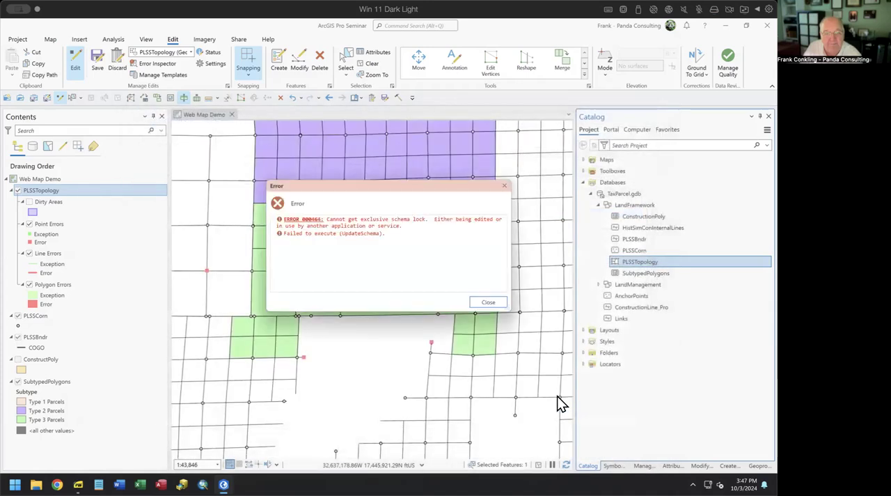
pyautogui.click(493, 303)
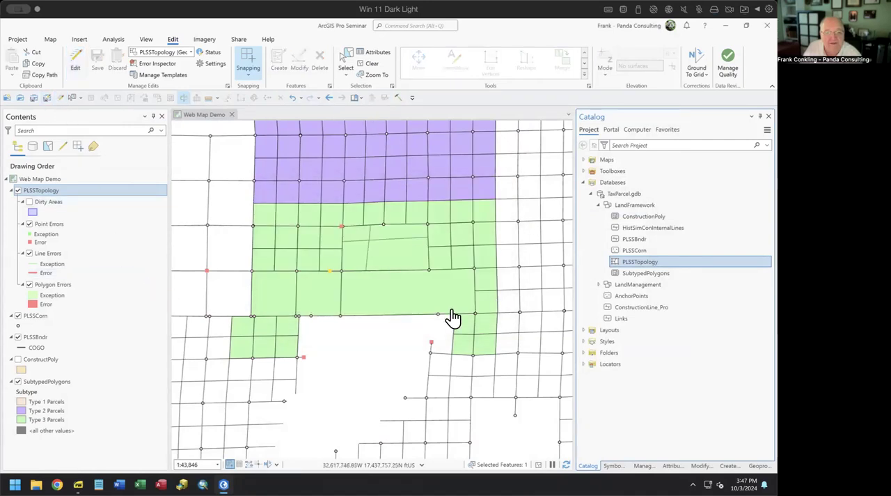
# Step: With editing off, add a new rule for SubtypedPolygons with subtype Type 3 Parcels in the PLSSTopology properties
pyautogui.rightClick(624, 264)
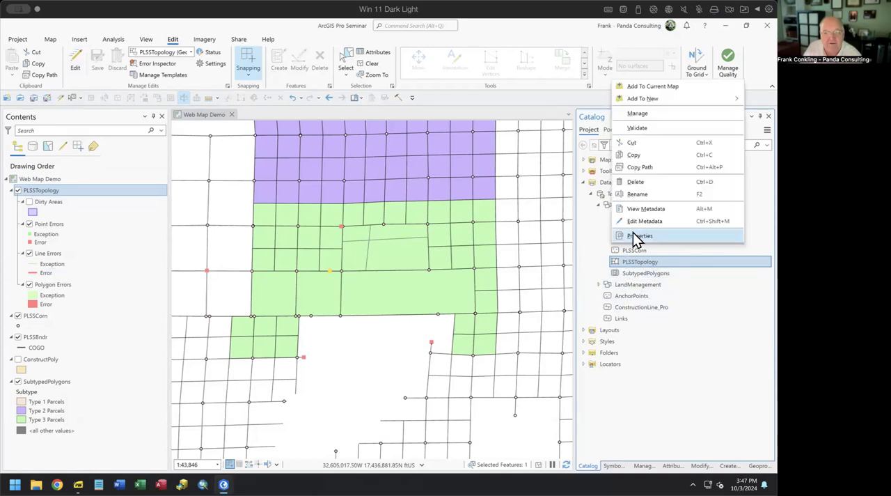
pyautogui.click(633, 234)
pyautogui.click(146, 149)
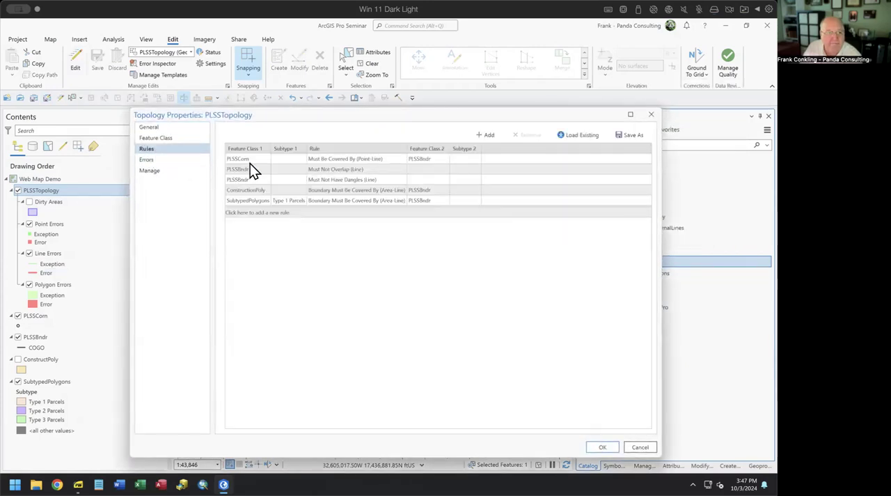
pyautogui.click(255, 212)
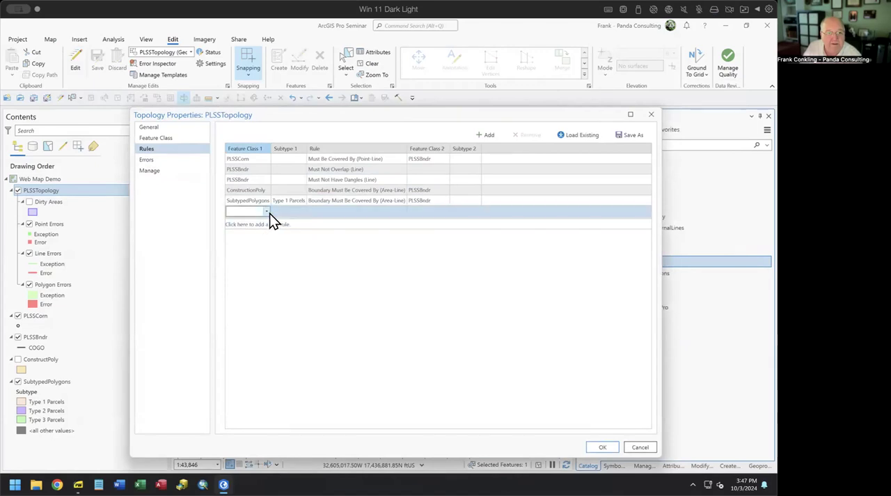
pyautogui.click(266, 212)
pyautogui.click(260, 249)
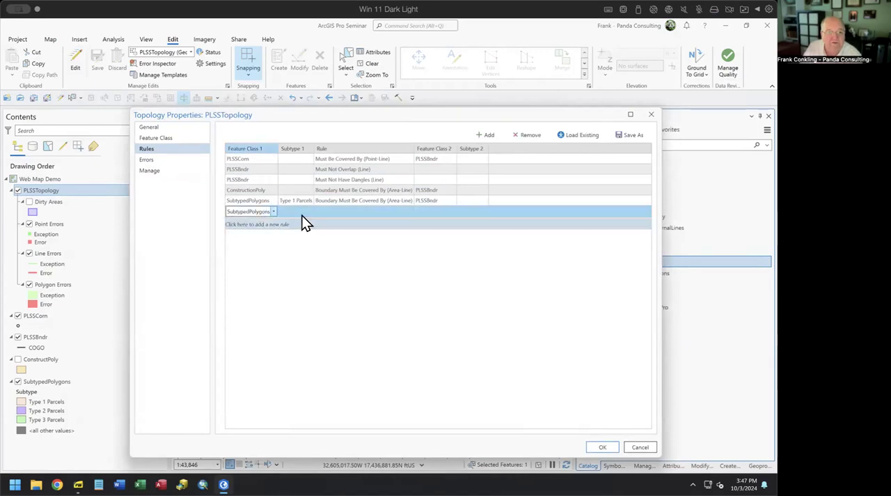
pyautogui.click(307, 213)
pyautogui.click(309, 213)
pyautogui.click(308, 249)
# Step: Set the Type 3 Parcels rule to Boundary Must Be Covered By (Area-Line) against PLSSBndr and apply the topology properties
pyautogui.click(353, 212)
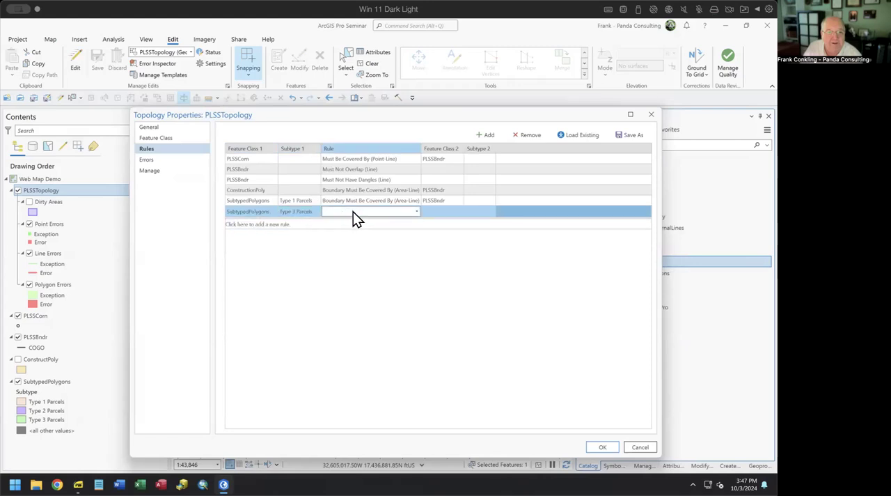
pyautogui.click(416, 211)
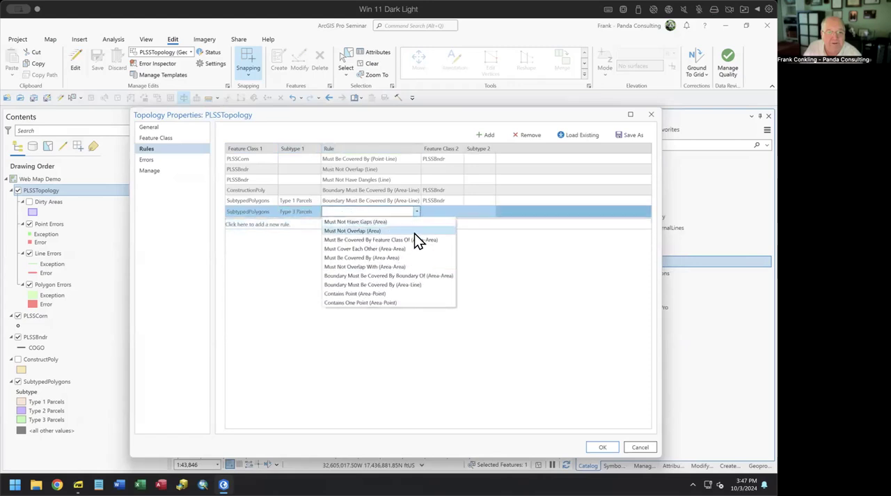
pyautogui.click(401, 284)
pyautogui.click(453, 212)
pyautogui.click(466, 211)
pyautogui.click(450, 222)
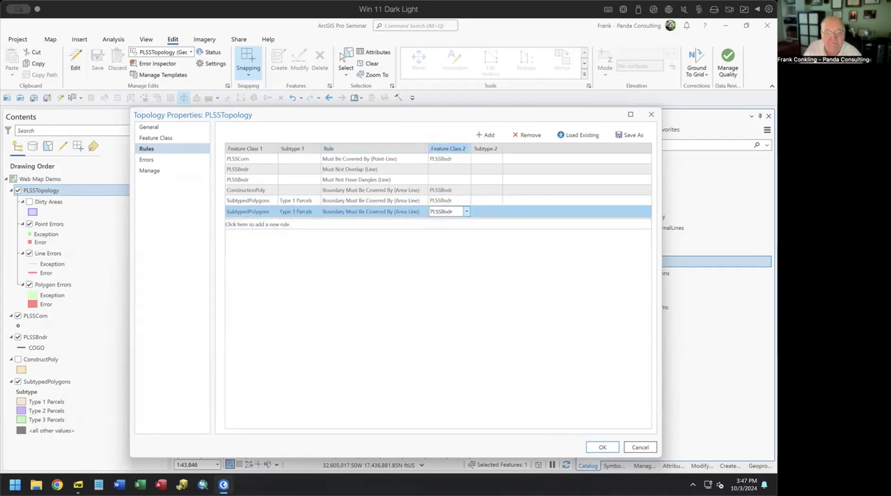
pyautogui.click(602, 447)
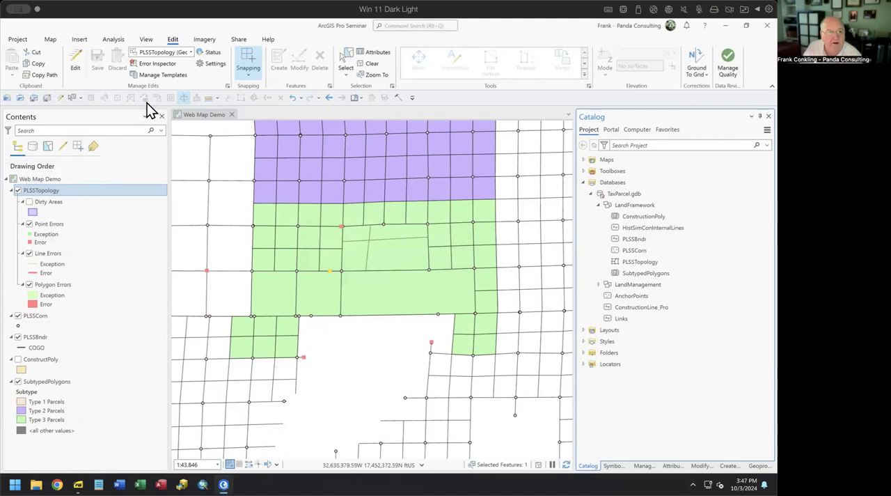
# Step: Turn editing on and validate PLSSTopology in the Error Inspector
pyautogui.click(75, 64)
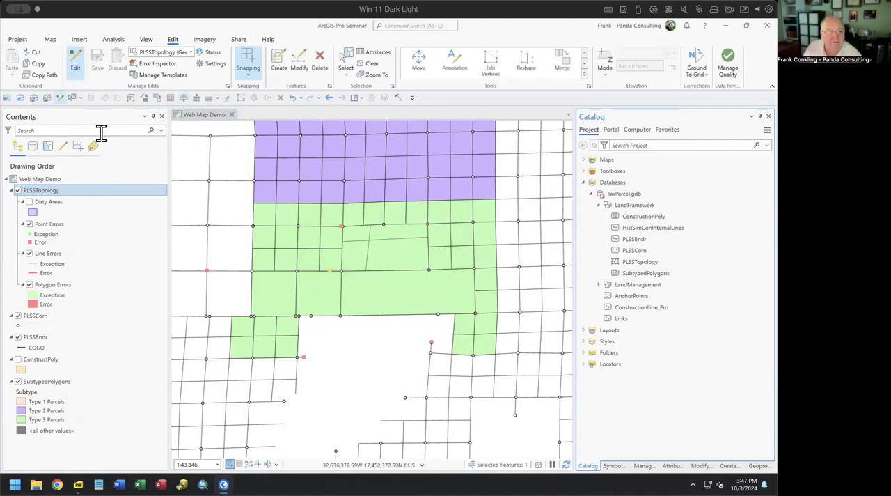
pyautogui.click(163, 68)
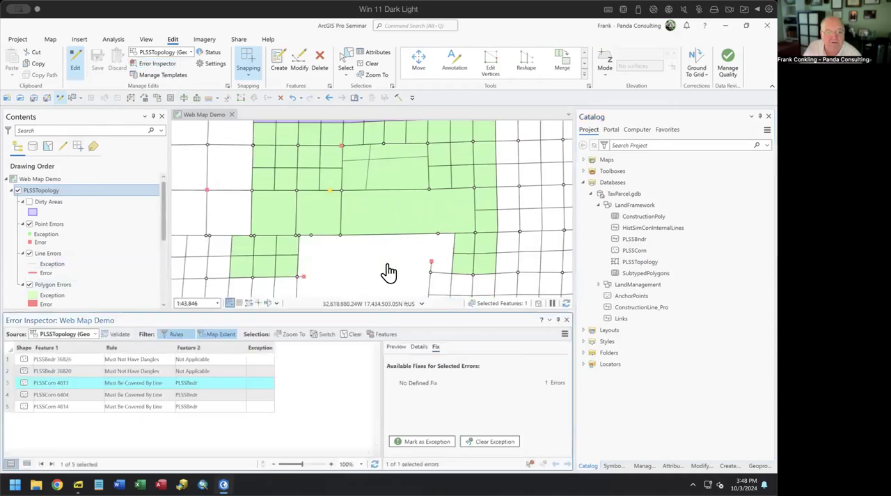
pyautogui.click(113, 332)
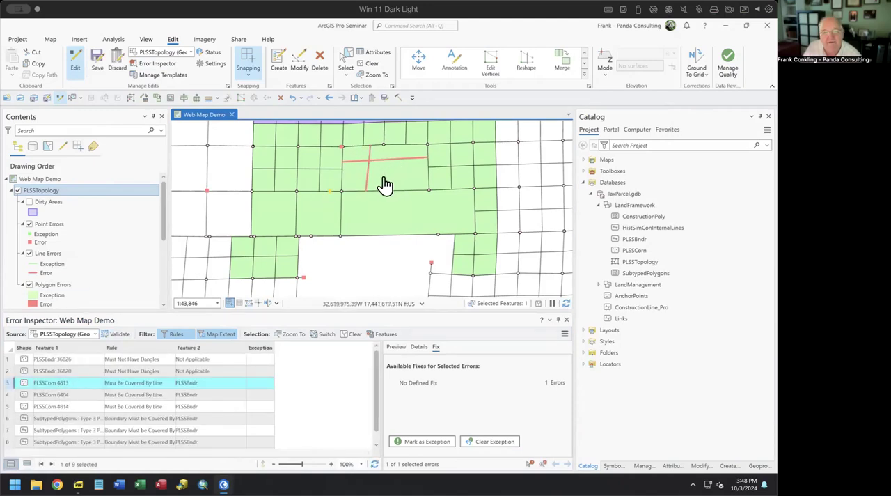
# Step: Select the Type 3 Parcels boundary errors in rows 6 to 8 of the Error Inspector and save the edits
pyautogui.click(4, 418)
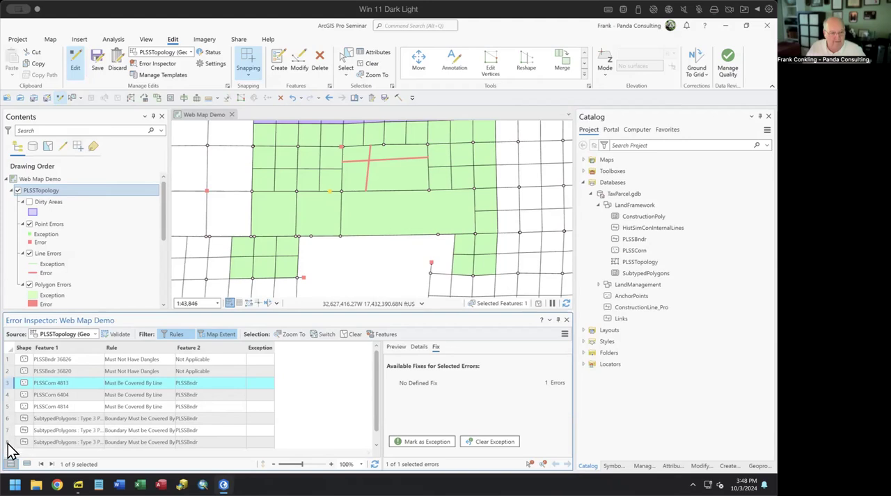
pyautogui.click(8, 418)
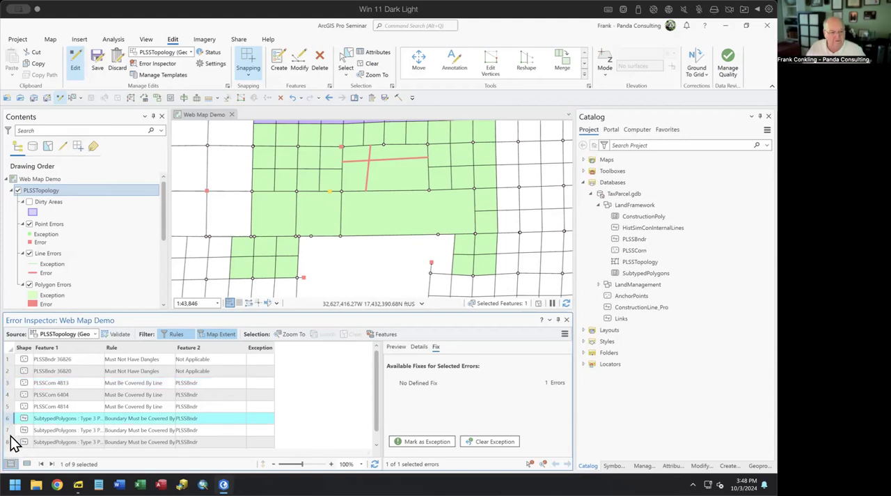
pyautogui.keyDown('shift'); pyautogui.click(9, 442); pyautogui.keyUp('shift')
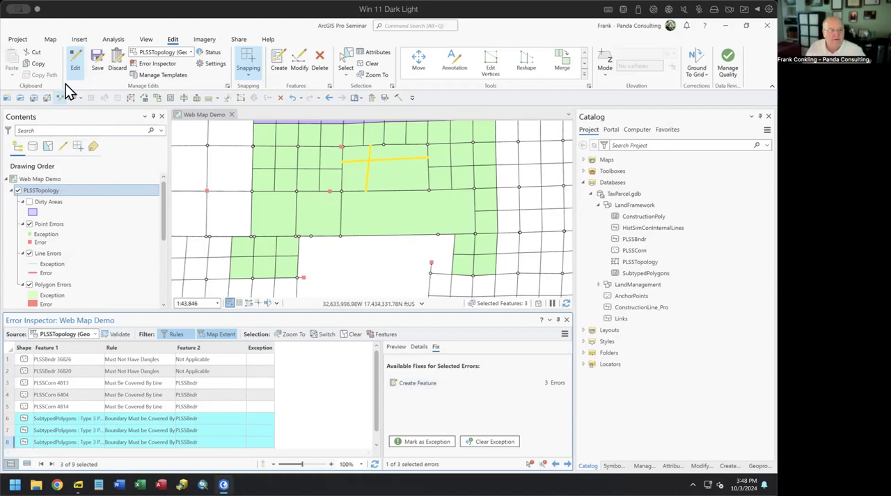
pyautogui.click(385, 97)
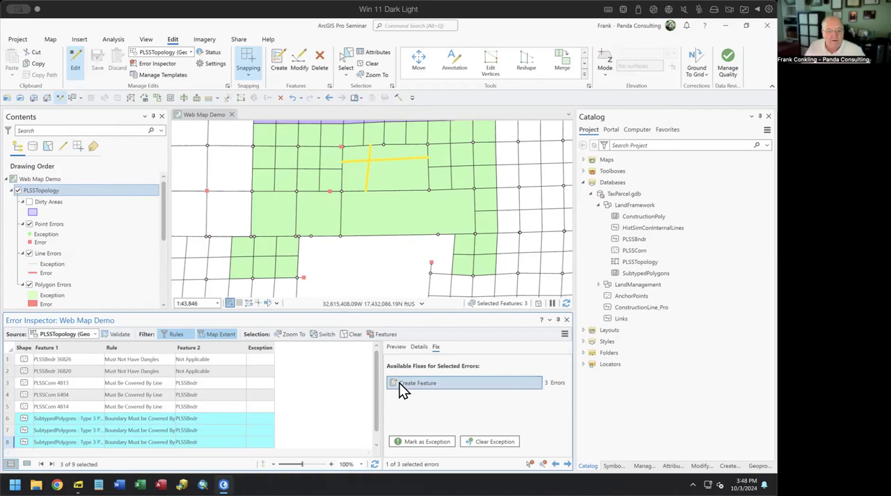
# Step: Turn editing off and back on while keeping the Type 3 Parcels errors selected
pyautogui.rightClick(10, 422)
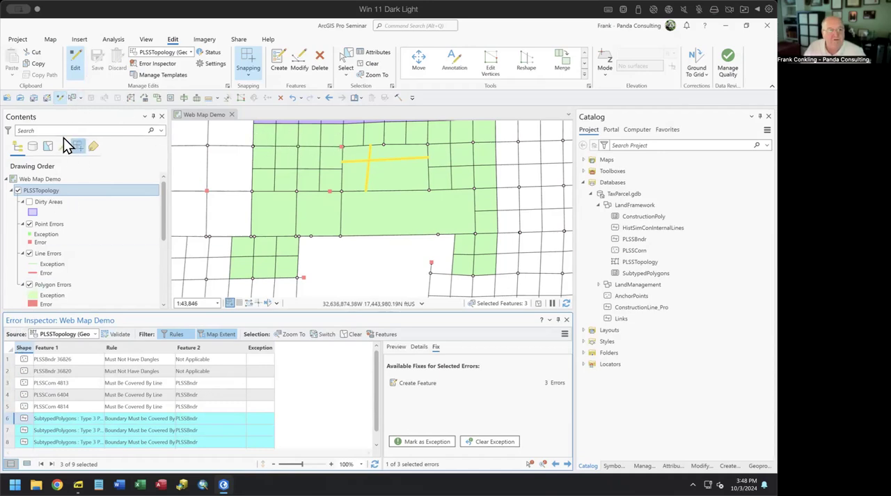
pyautogui.click(61, 98)
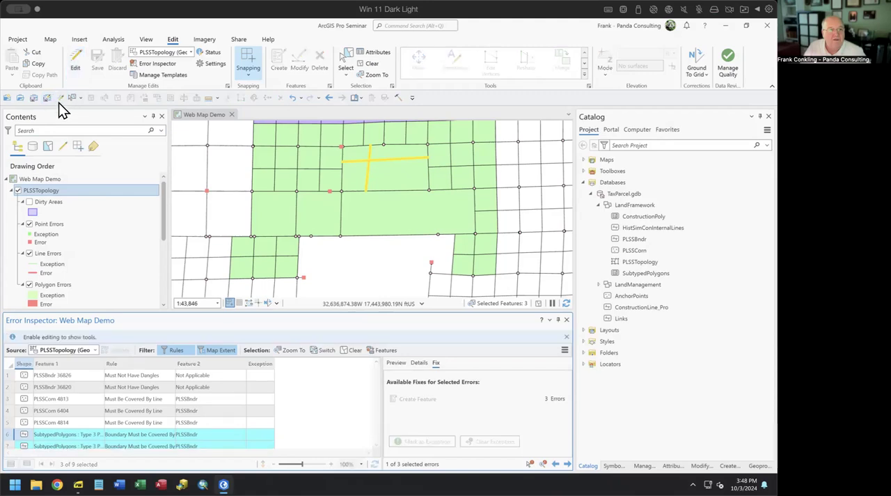
pyautogui.click(58, 100)
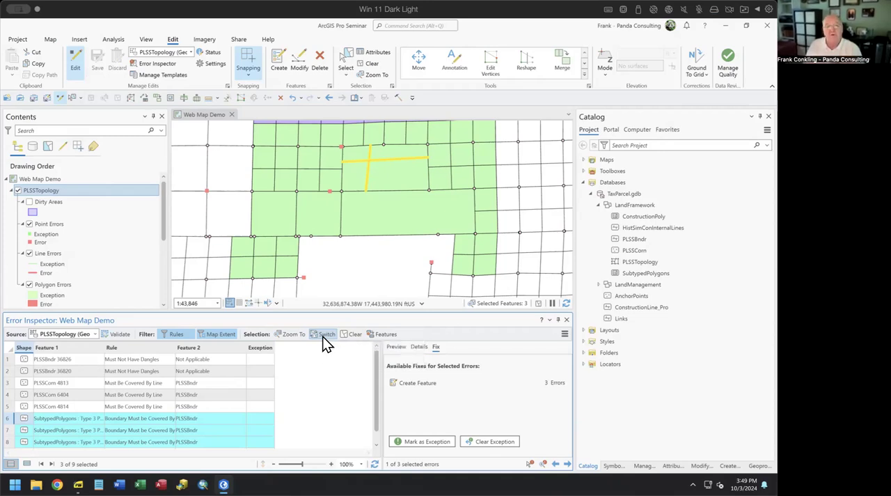
# Step: Close the Error Inspector, hide the PLSSTopology layer and switch to the ArcGIS Pro Advanced Topology.pdf slides
pyautogui.click(566, 320)
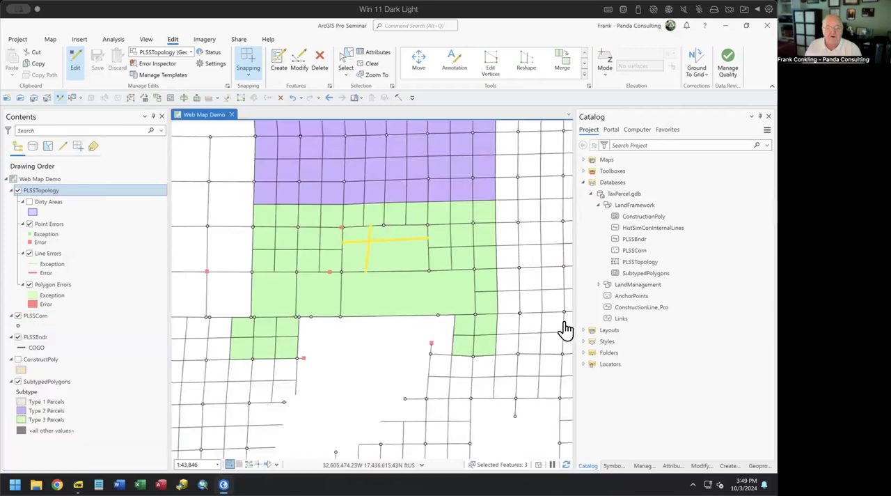
pyautogui.click(18, 190)
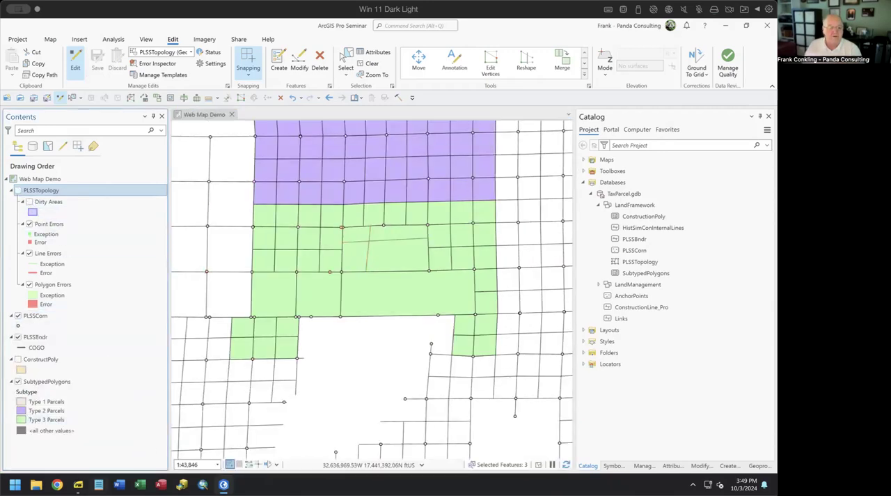
pyautogui.click(78, 484)
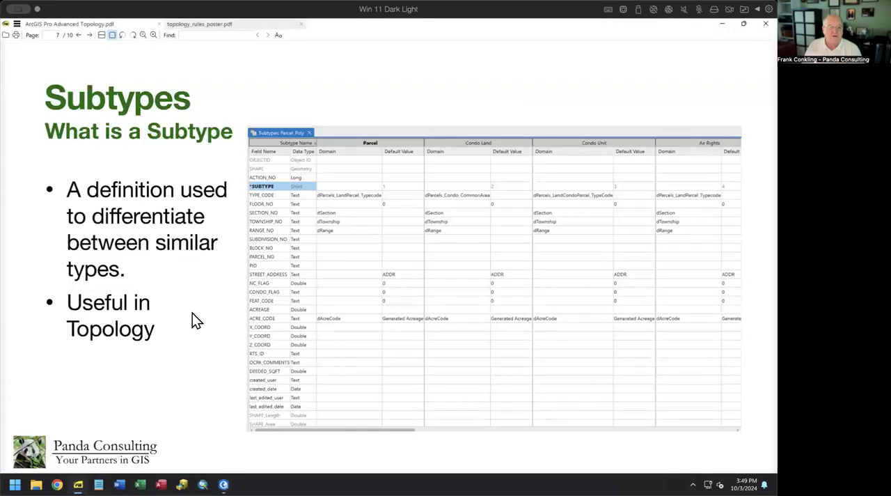